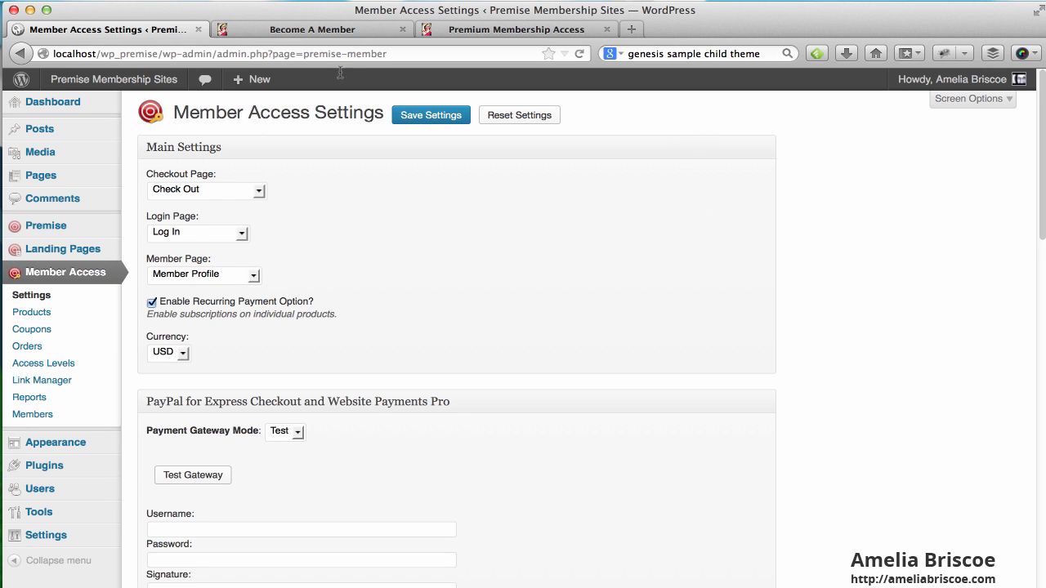
- Review the free and premium options on the Become A Member page and open the free membership registration
click(325, 31)
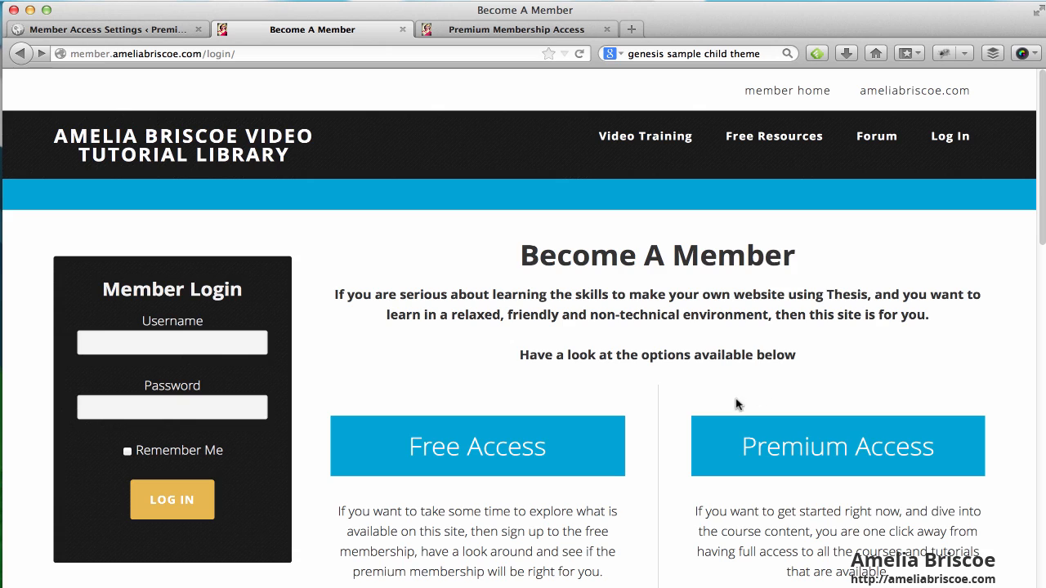
scroll(697, 382, down, 5)
scroll(626, 220, down, 12)
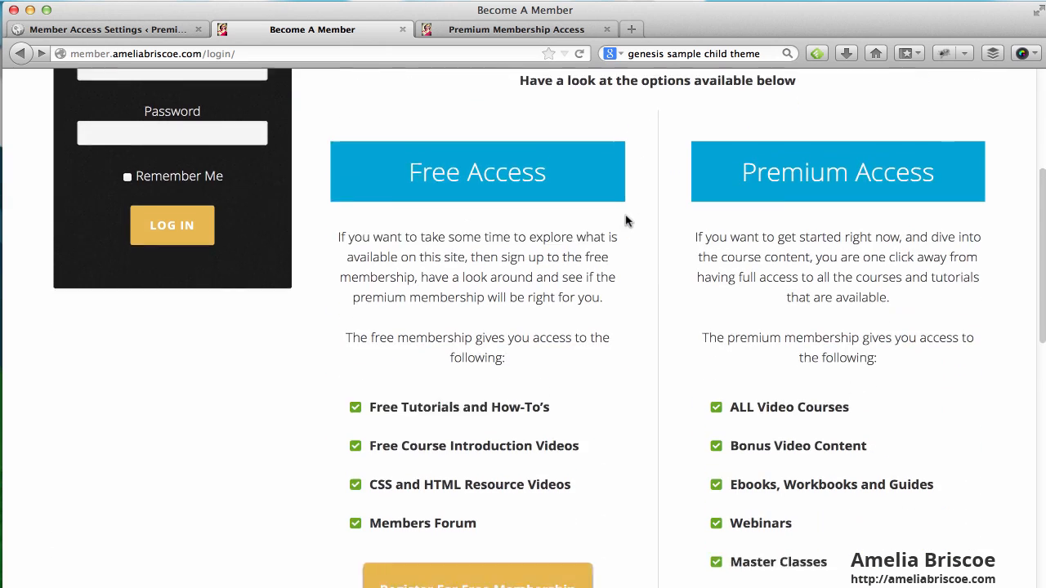
scroll(625, 221, up, 6)
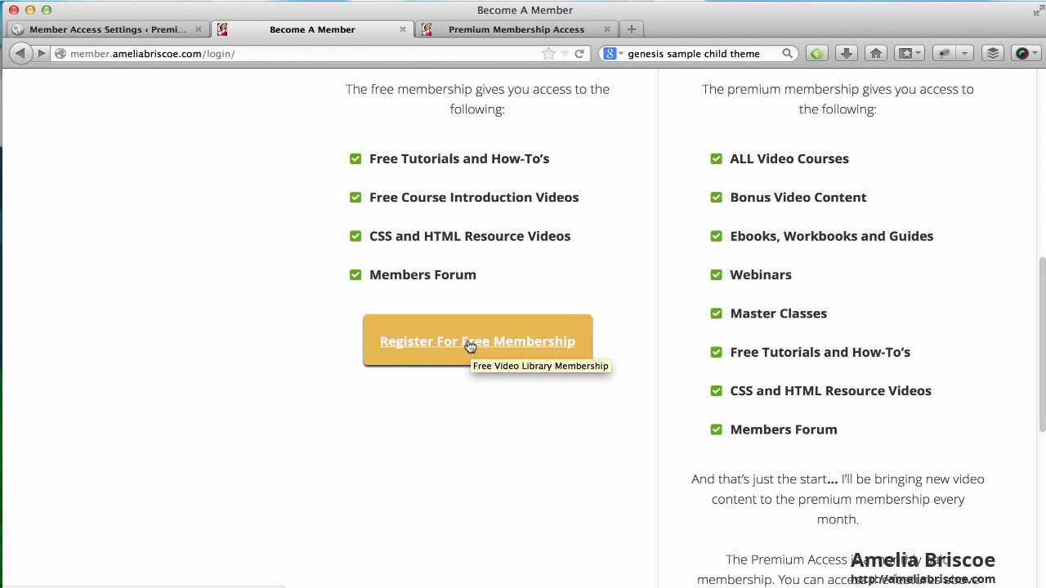
click(471, 347)
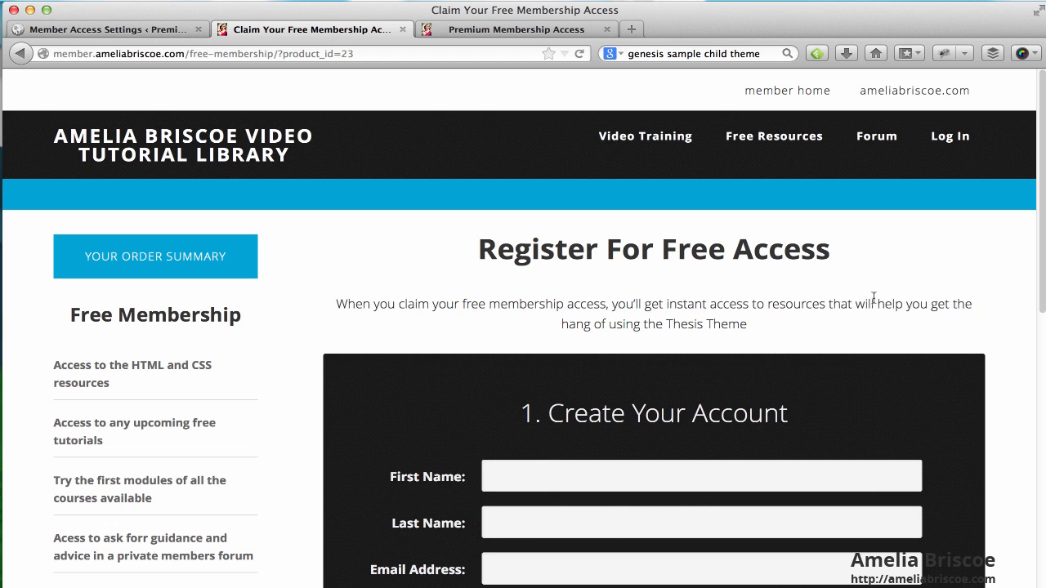
- Examine the order summary and account creation fields on the free membership registration page
scroll(975, 310, down, 3)
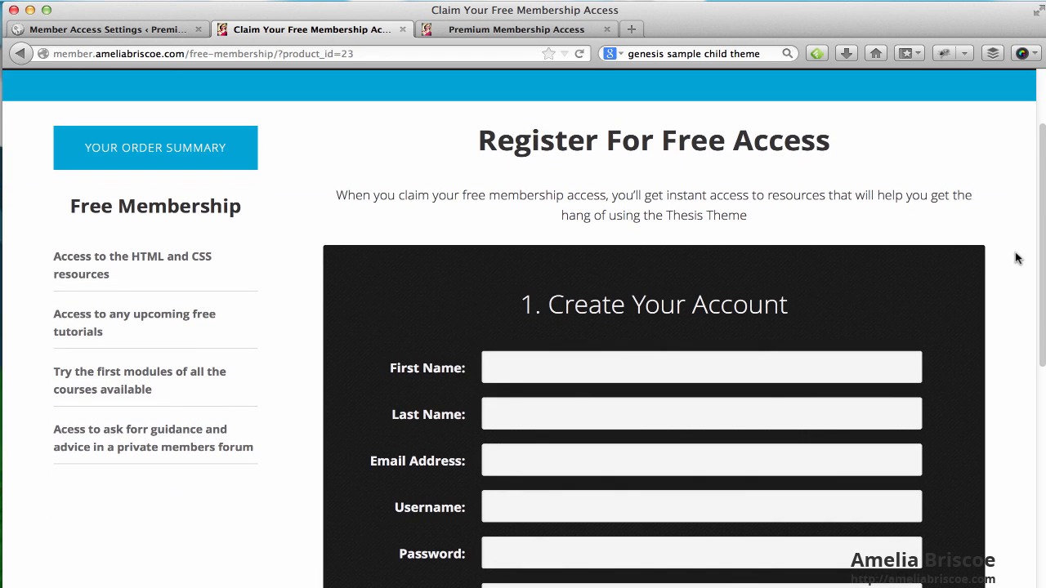
scroll(1017, 258, down, 3)
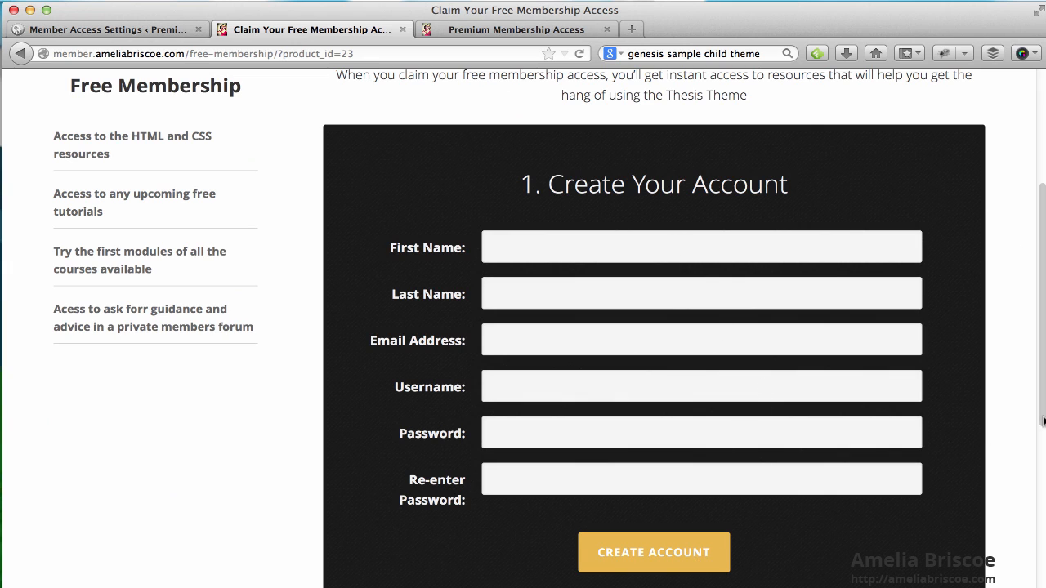
scroll(1022, 358, down, 2)
scroll(1018, 353, up, 7)
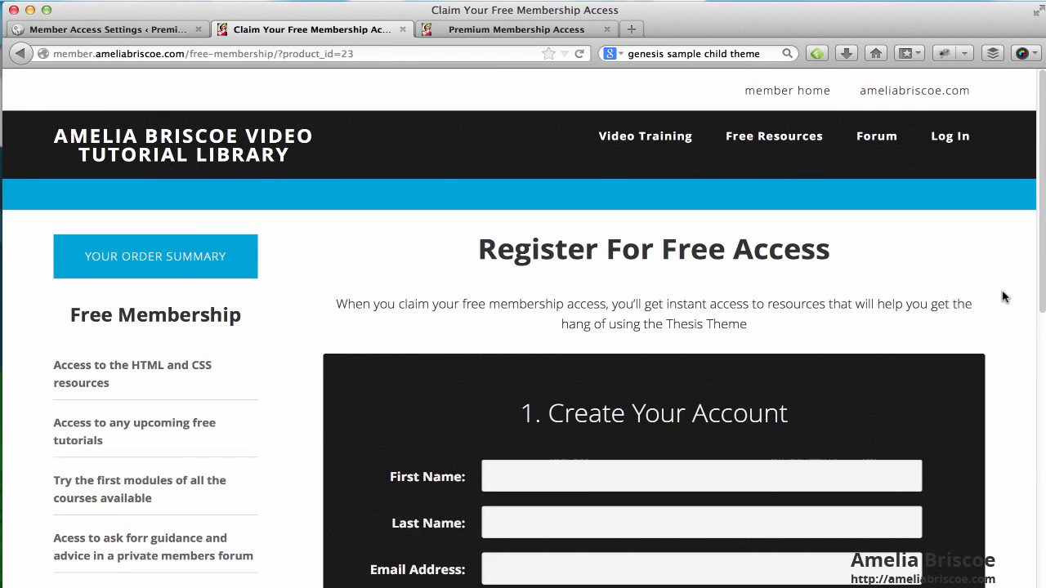
- Examine the Premium Membership Access page, including its price, profile fields and payment method
click(543, 30)
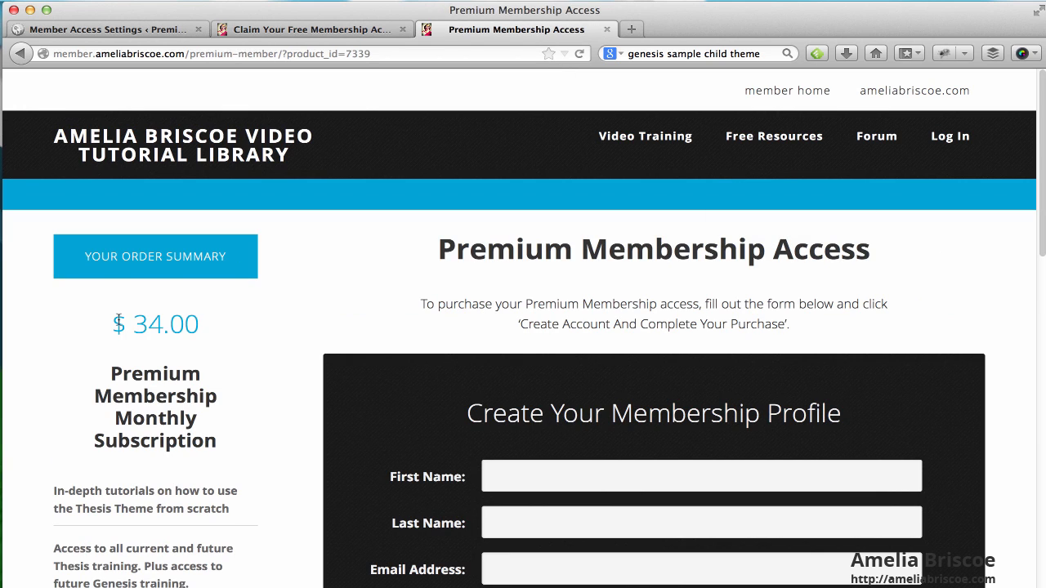
drag(115, 320, 236, 319)
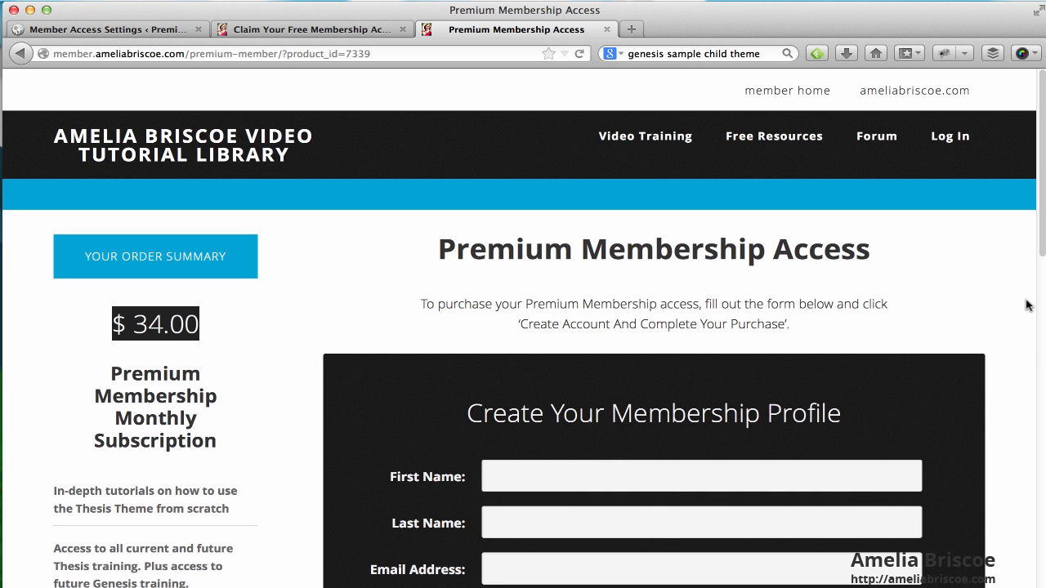
scroll(1027, 306, down, 5)
scroll(1028, 306, down, 5)
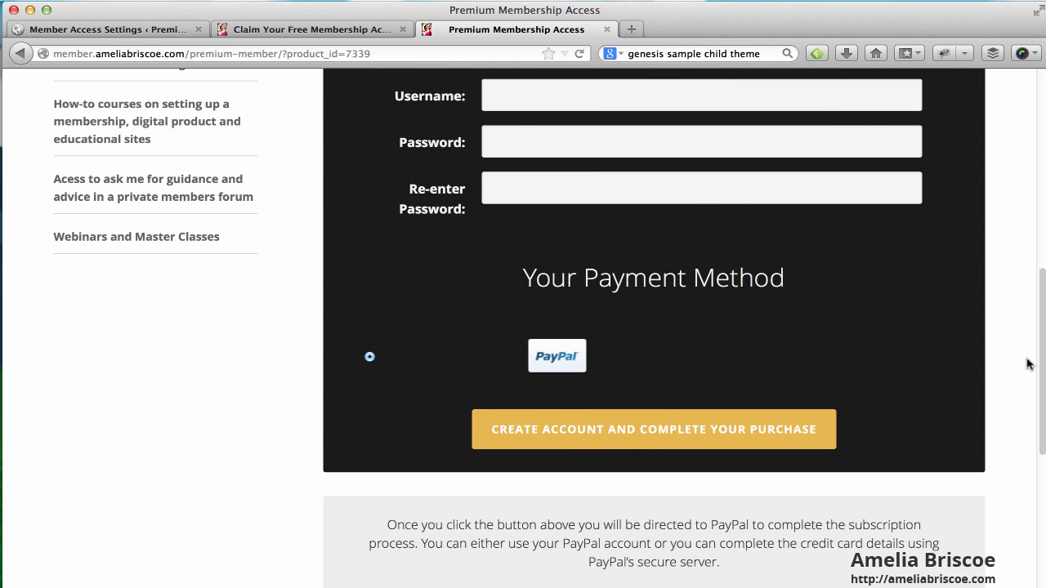
scroll(1027, 346, up, 4)
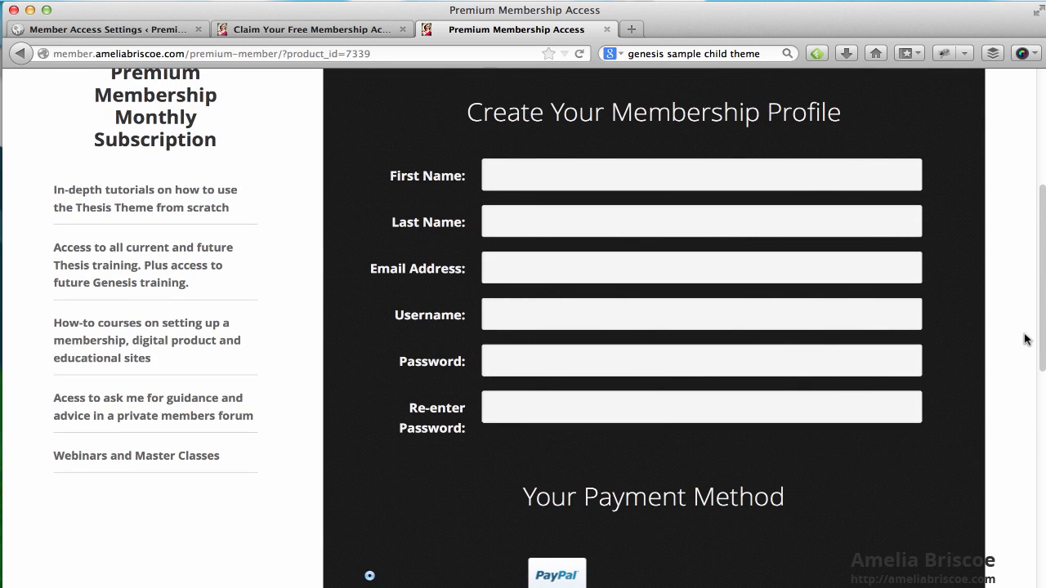
scroll(1027, 340, up, 4)
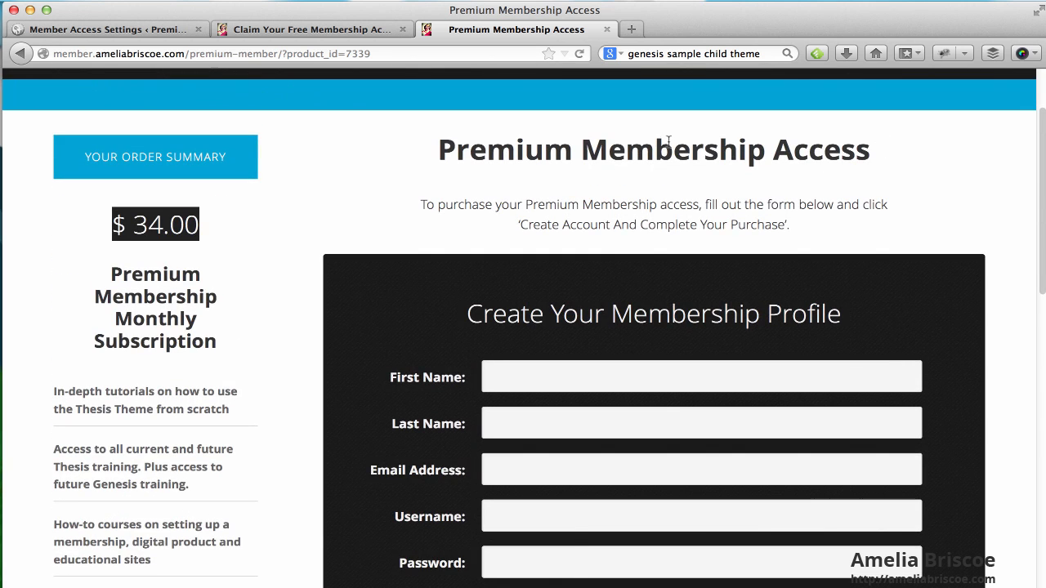
- Return to the free registration page and look over its account form again
click(363, 30)
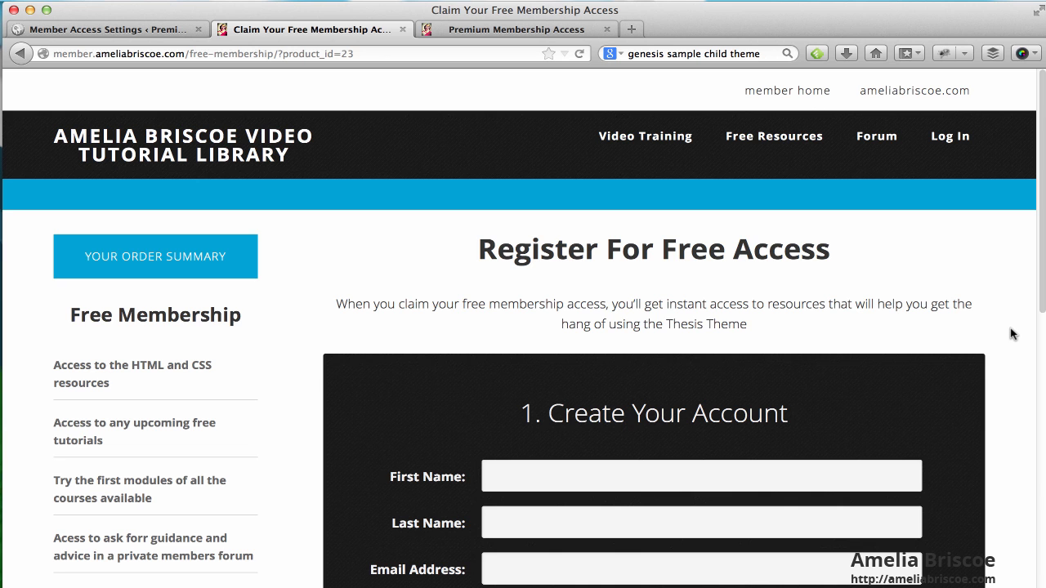
scroll(1010, 333, down, 5)
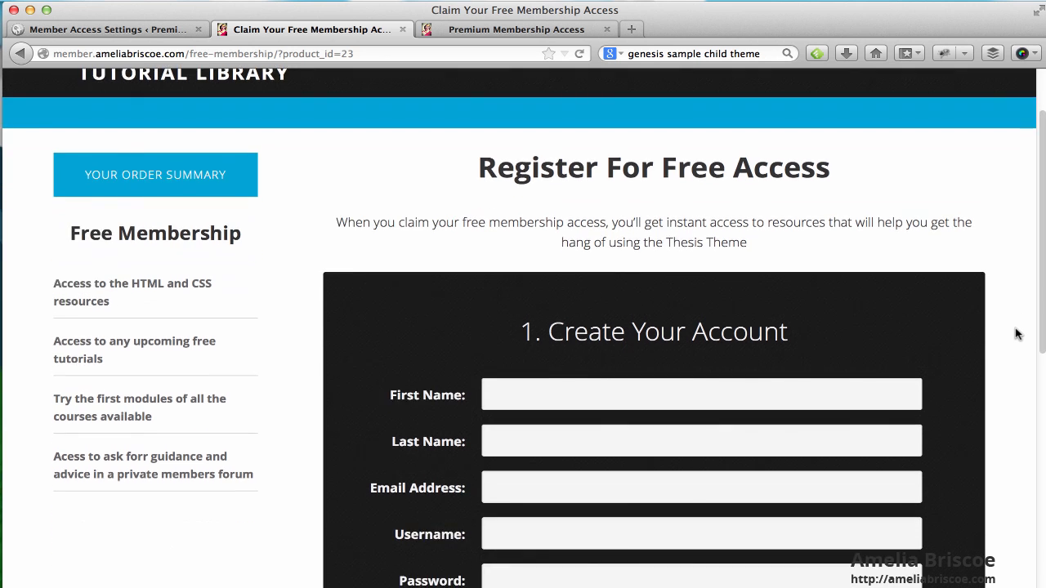
scroll(1017, 333, up, 3)
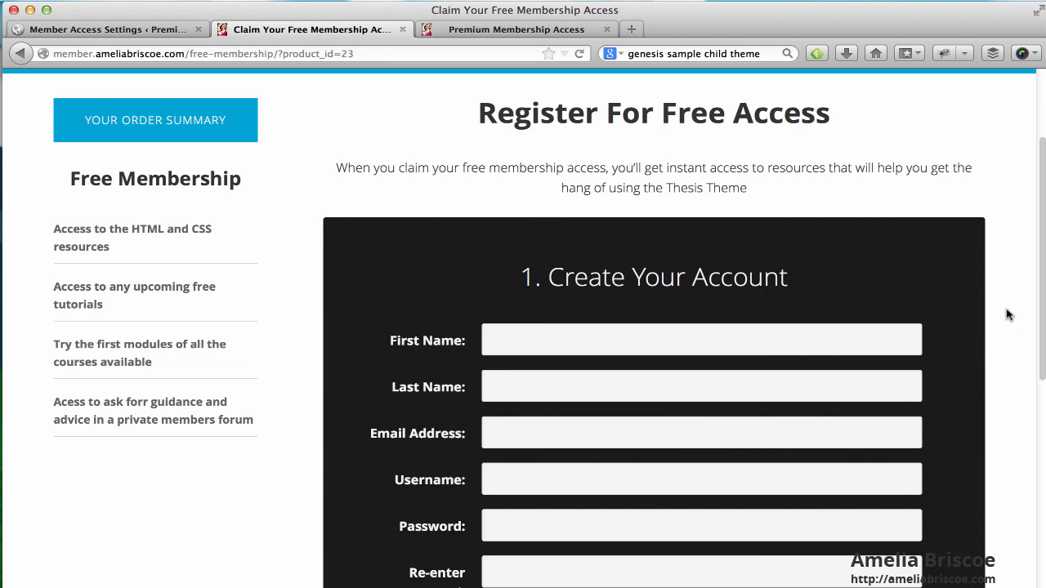
scroll(1006, 310, up, 3)
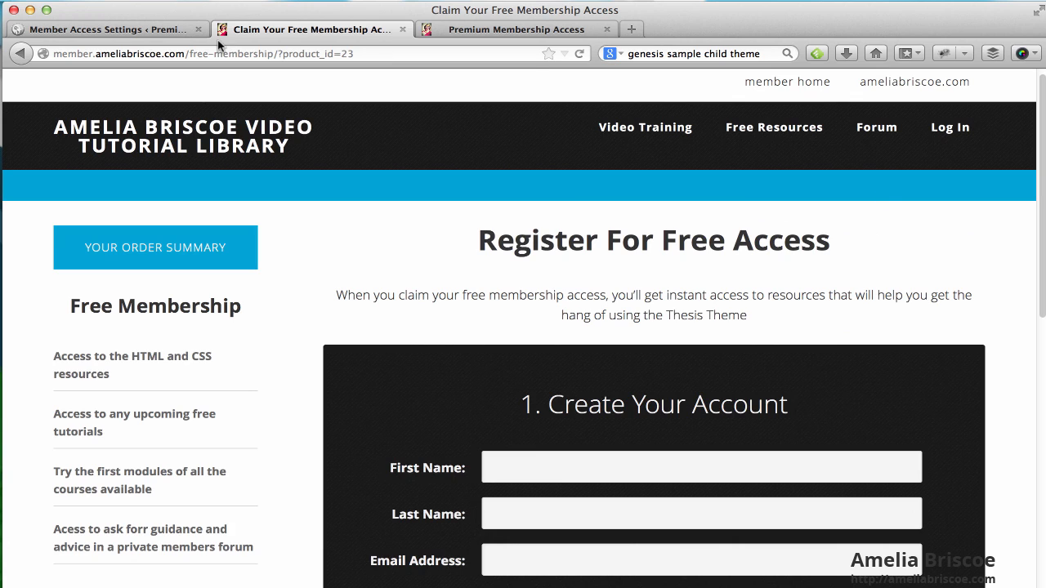
- In the WordPress admin, create a new Member Access product titled "Free Membership"
click(91, 31)
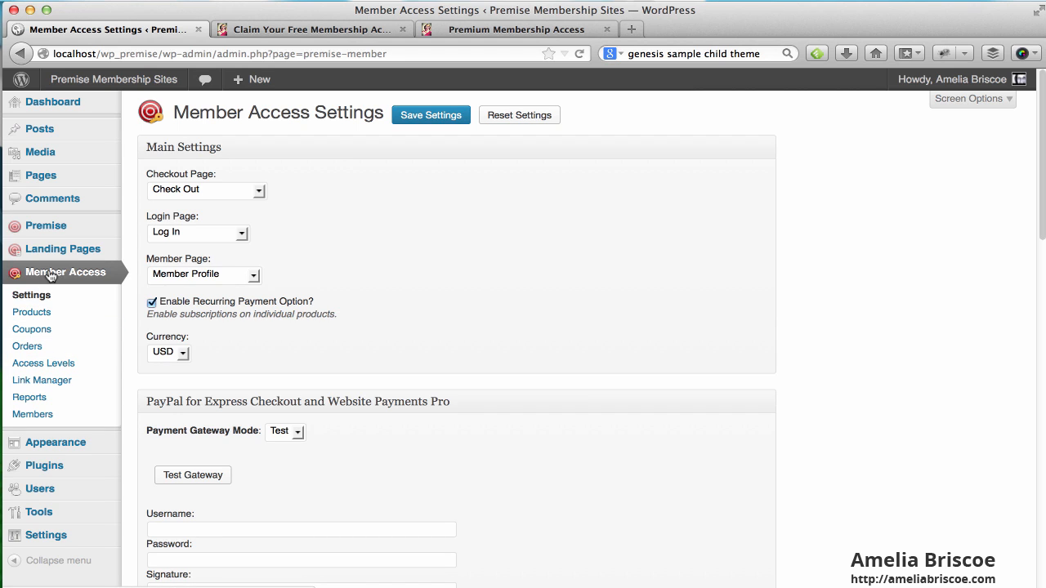
click(33, 313)
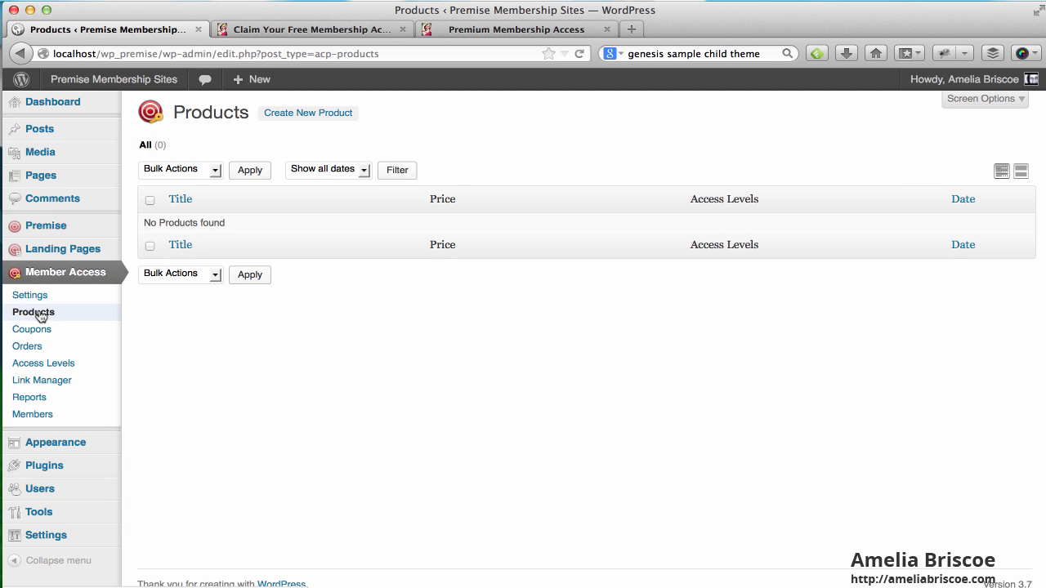
click(302, 115)
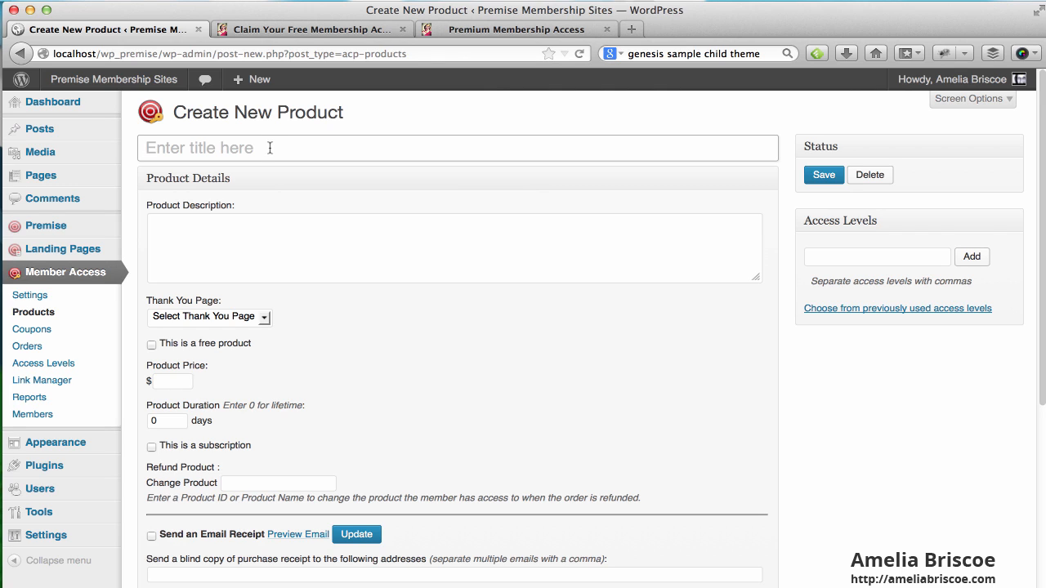
click(269, 147)
text(Free)
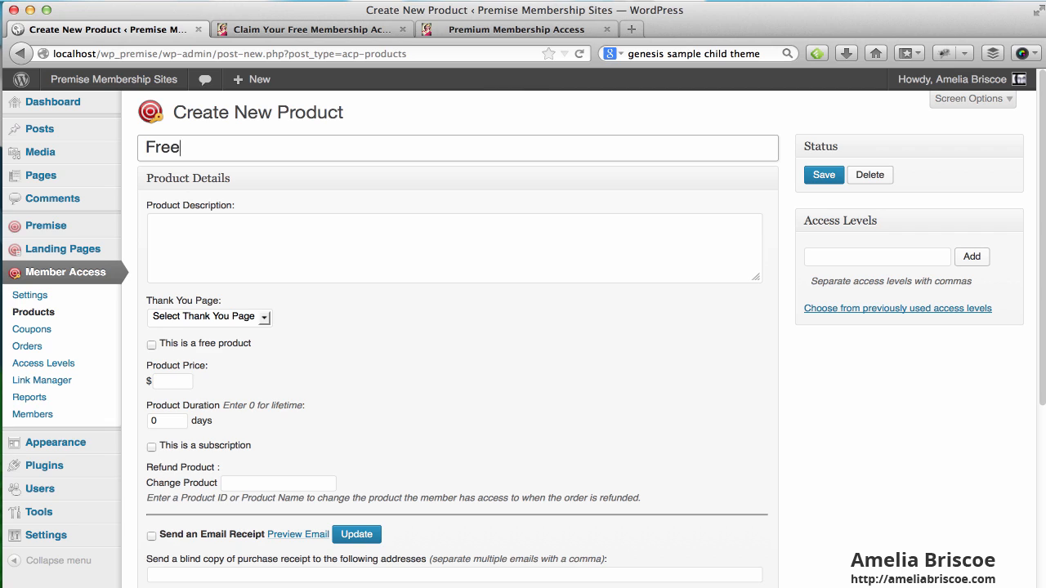
text( Membership)
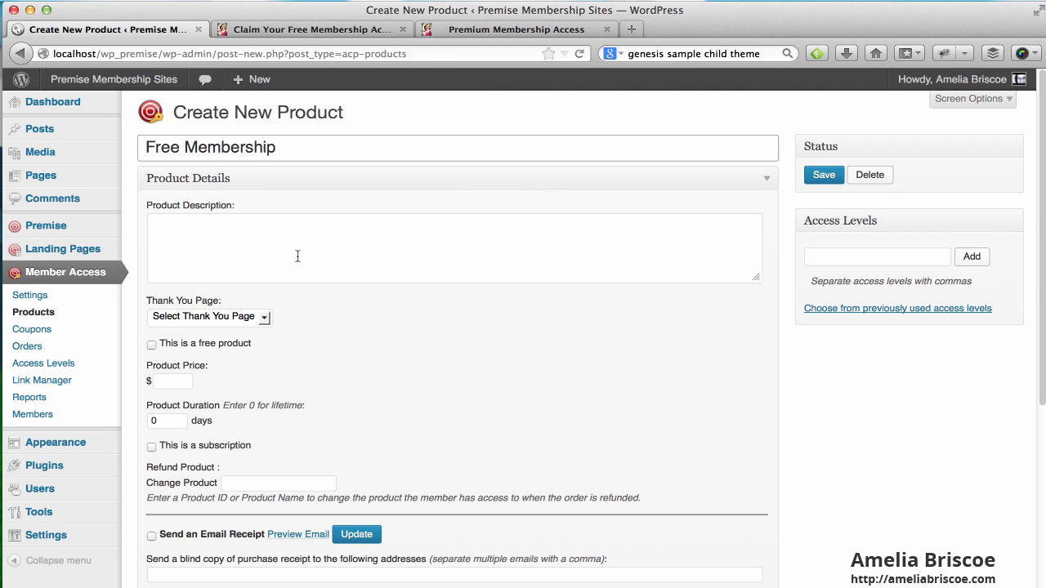
- Fill in the product description with "This is a free membership where you can access my free video courses and tutorials."
click(253, 232)
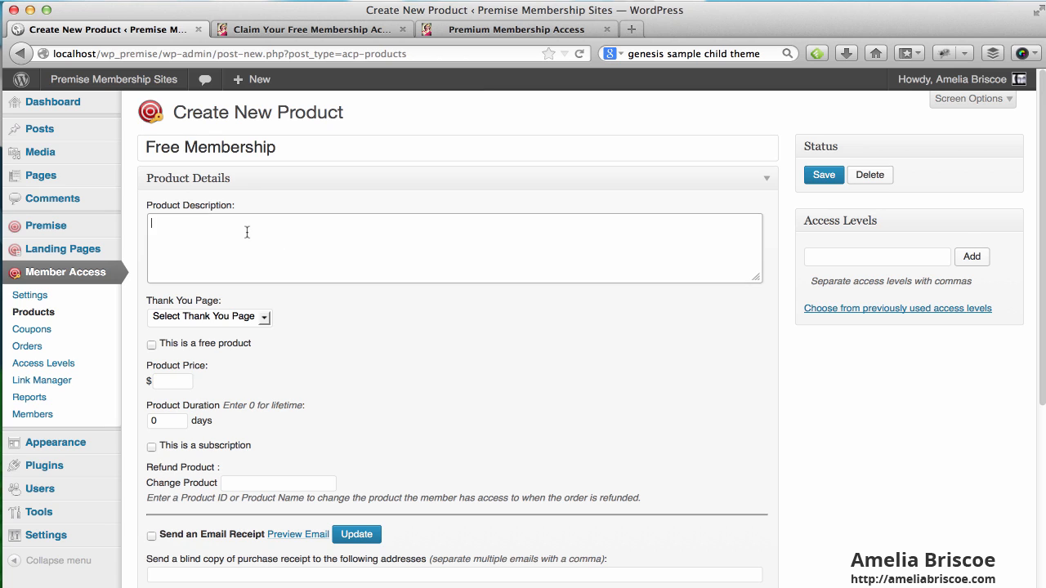
key(super+Tab)
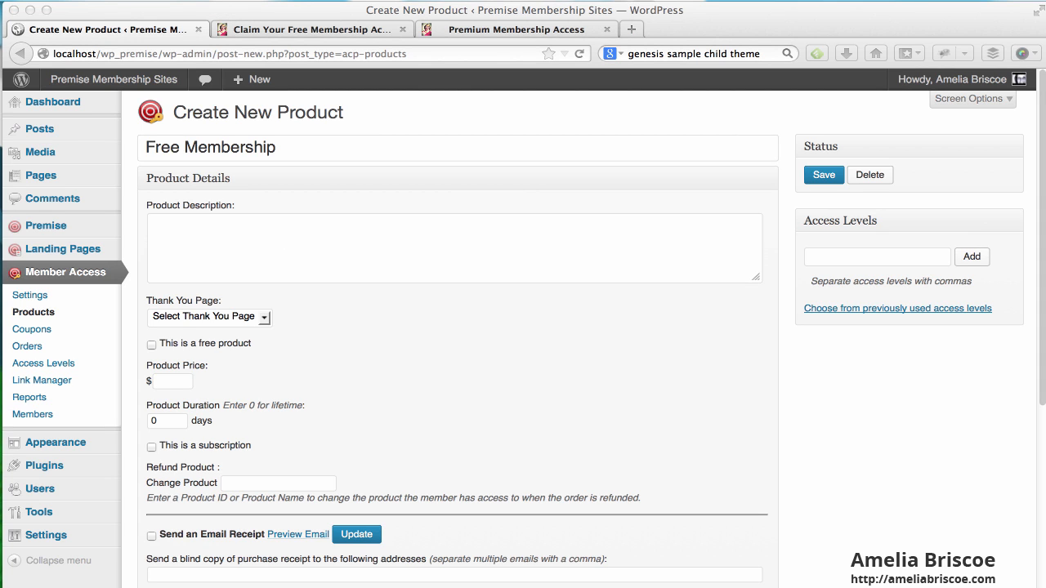
click(250, 222)
text(This is a free membership where you can access my free video courses and tutorials)
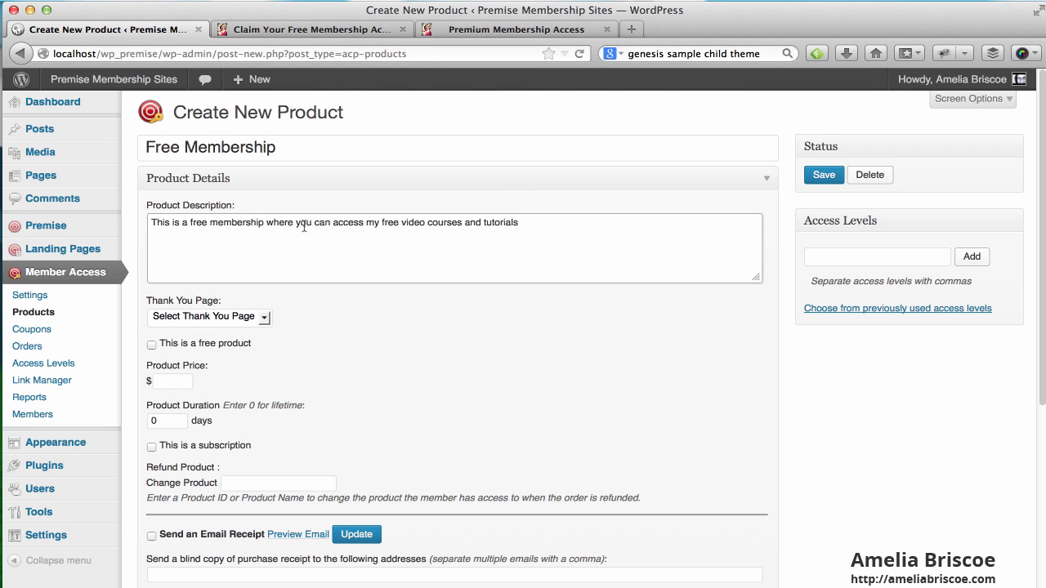
click(311, 30)
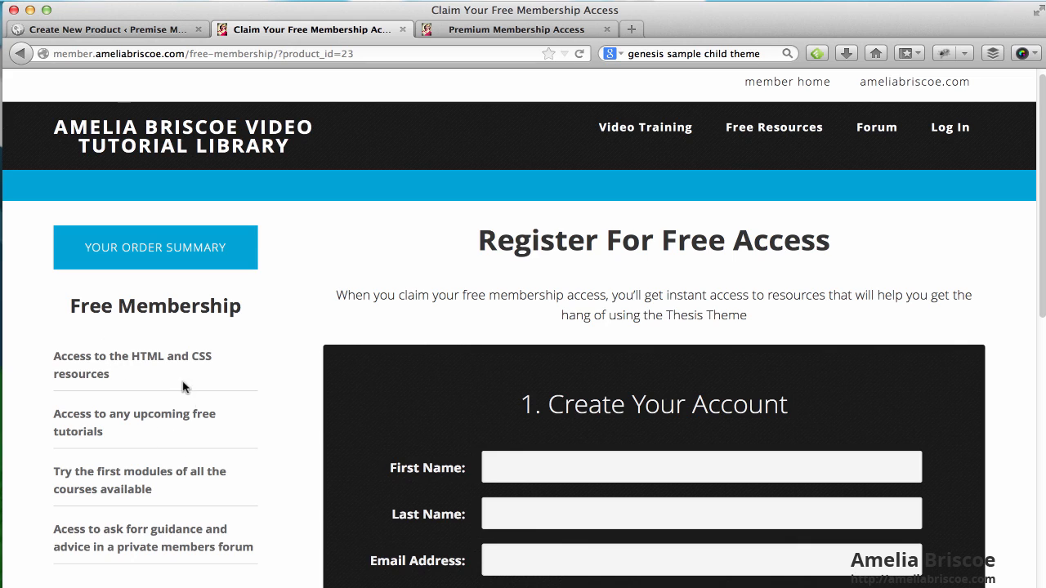
click(153, 31)
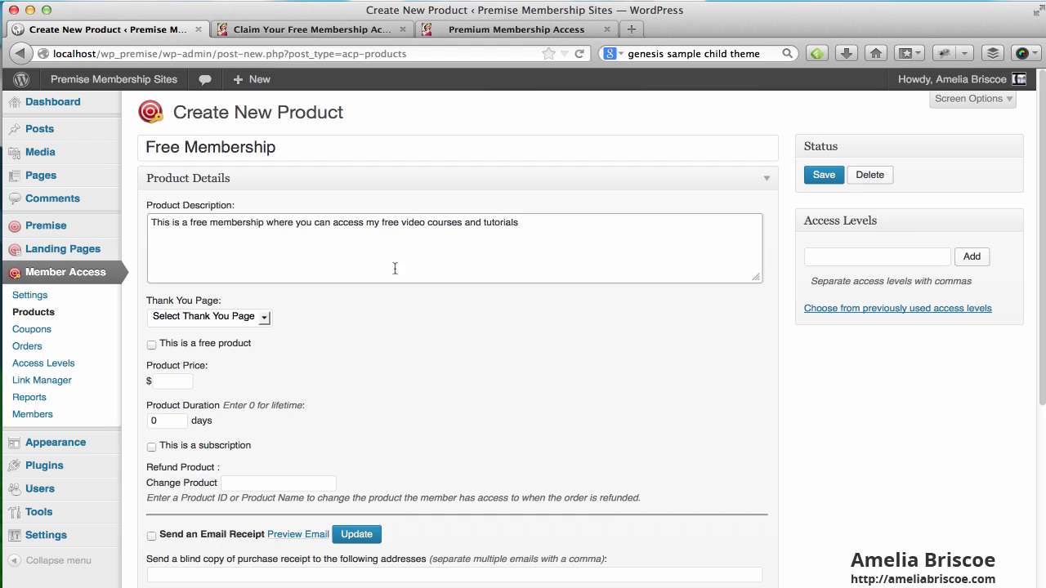
text(.)
click(342, 321)
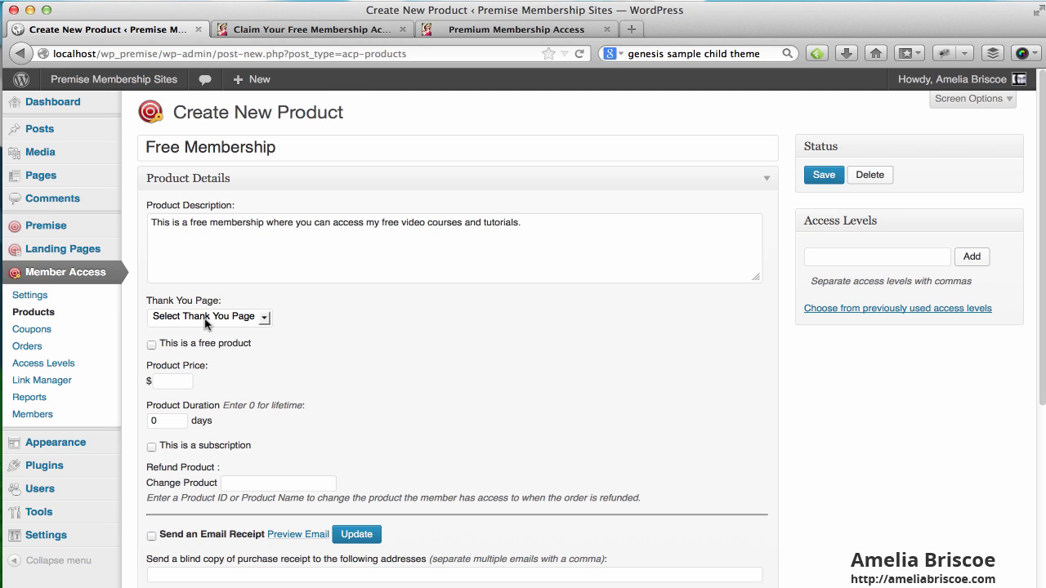
- Mark the membership as a free product and enable sending an email receipt
click(151, 344)
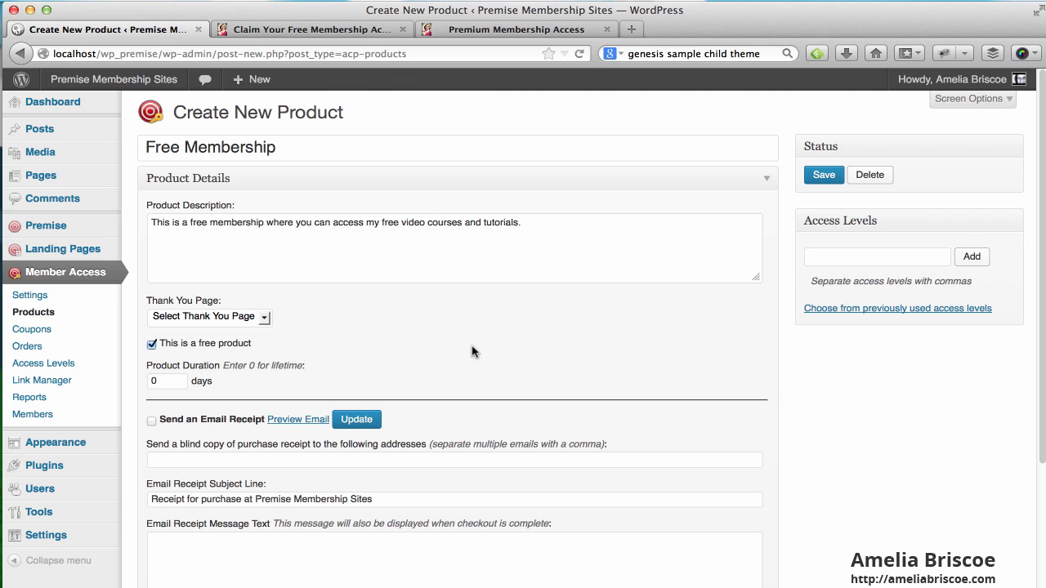
click(179, 380)
scroll(369, 341, down, 2)
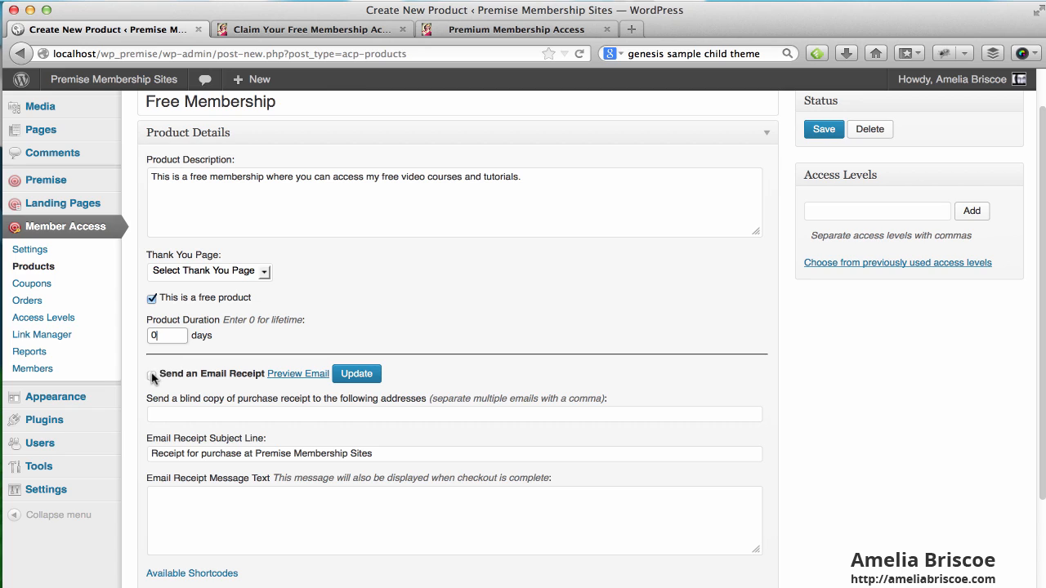
click(152, 376)
- Paste the prepared registration thank-you message into the email receipt message text and enlarge its text area to show the whole message
key(super+Tab)
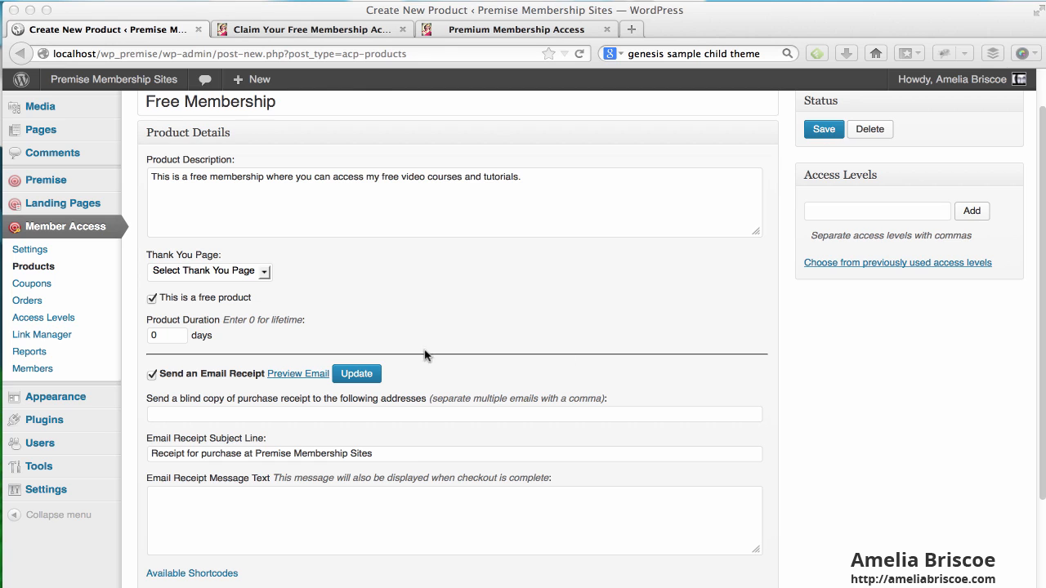
click(321, 519)
key(super+v)
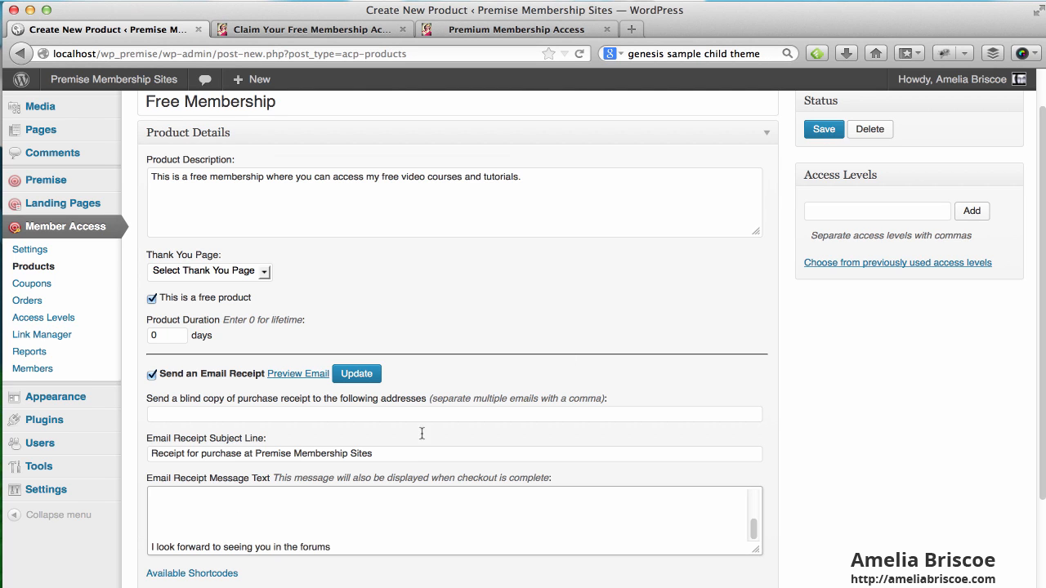
scroll(420, 432, down, 3)
drag(756, 458, 756, 570)
- Delete the extra blank lines between the membership details line and the closing forum line of the receipt message
click(171, 470)
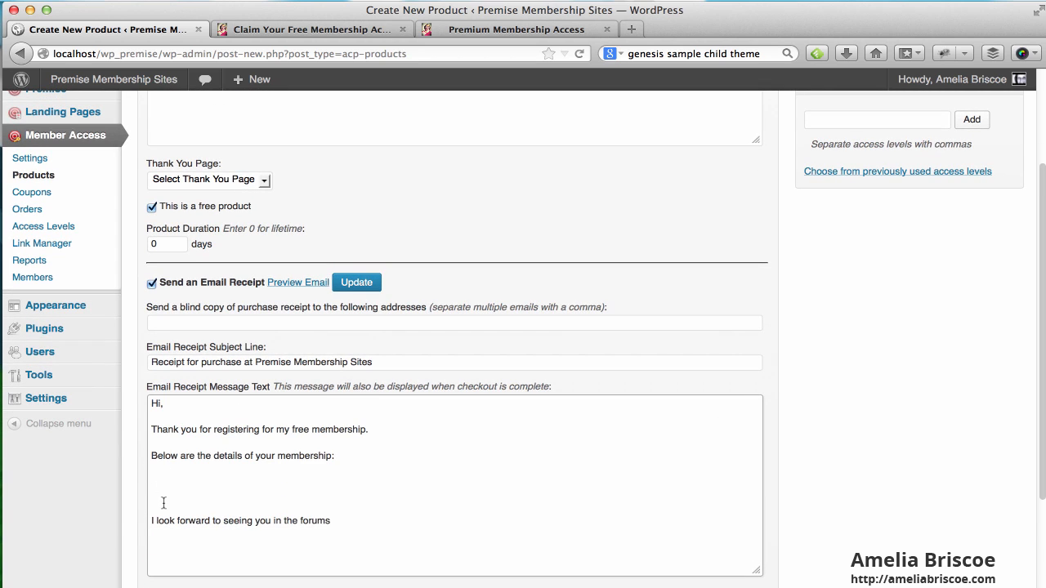
key(BackSpace)
key(BackSpace)
key(BackSpace)
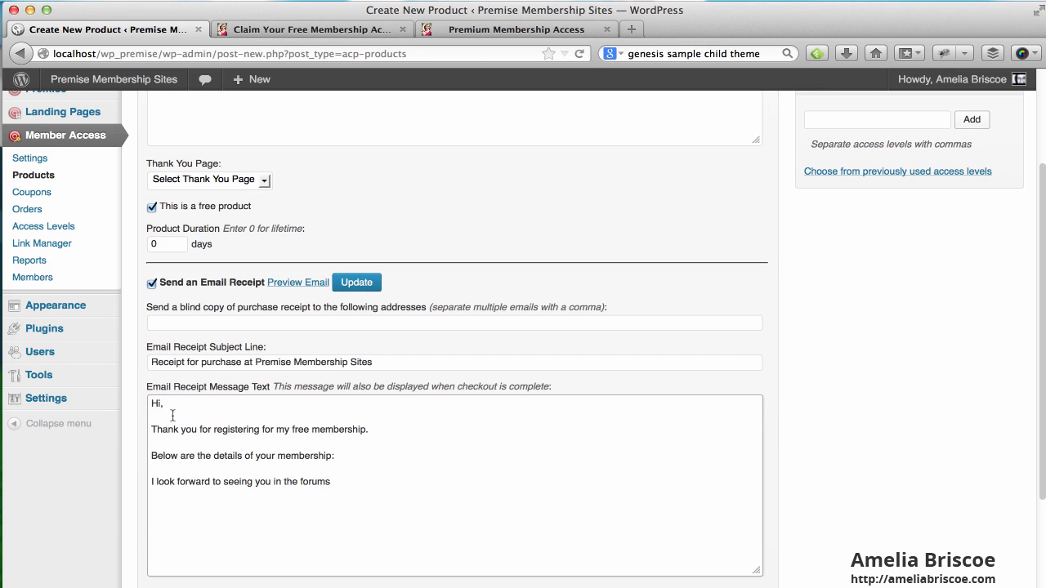
- Insert the [member-first-name] shortcode after "Hi" in the greeting of the email receipt message, keeping the comma after it
click(171, 403)
scroll(886, 431, down, 3)
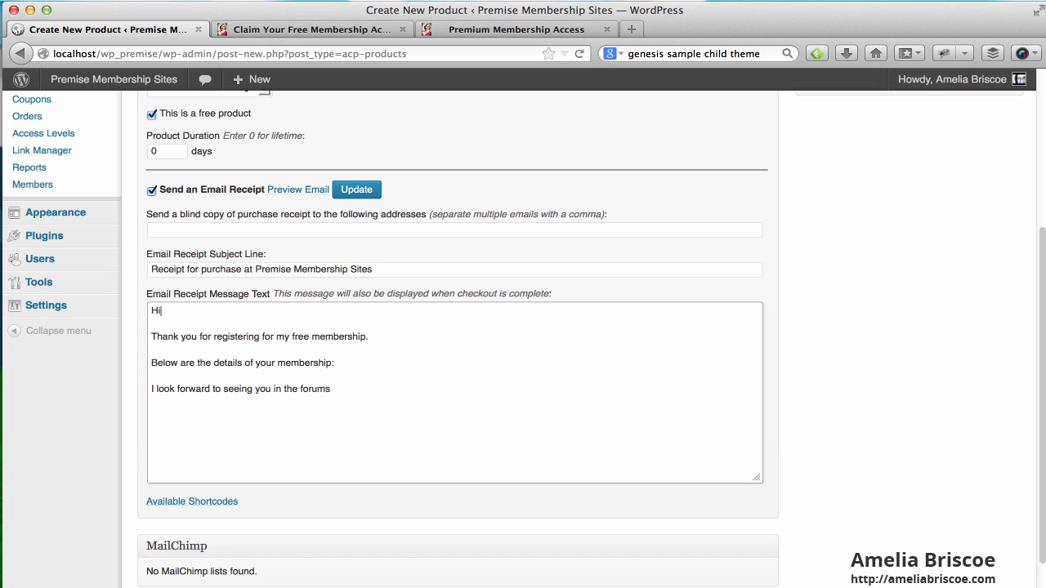
click(197, 504)
drag(252, 524, 147, 530)
key(super+c)
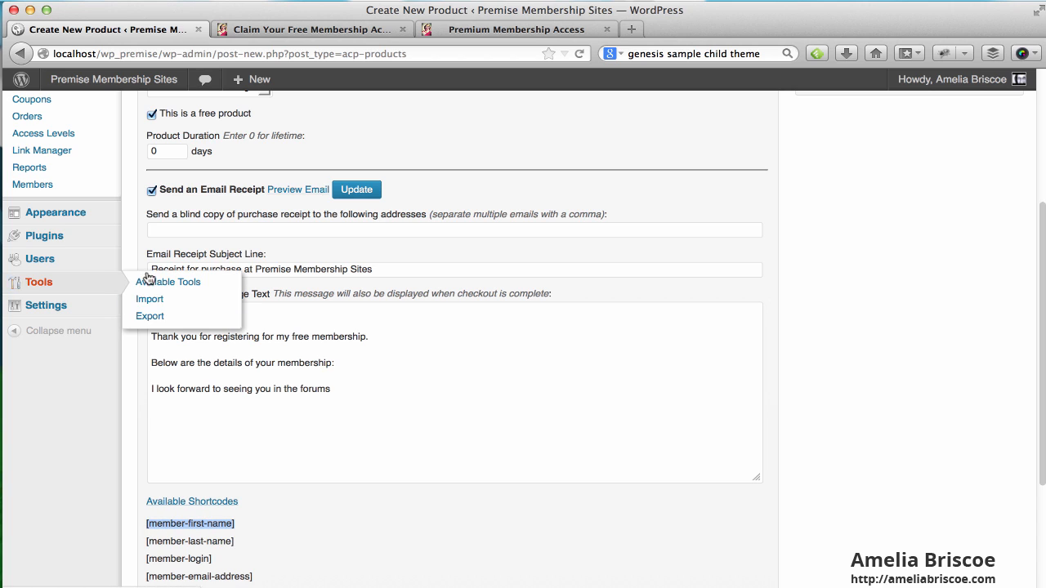
click(337, 312)
key(super+v)
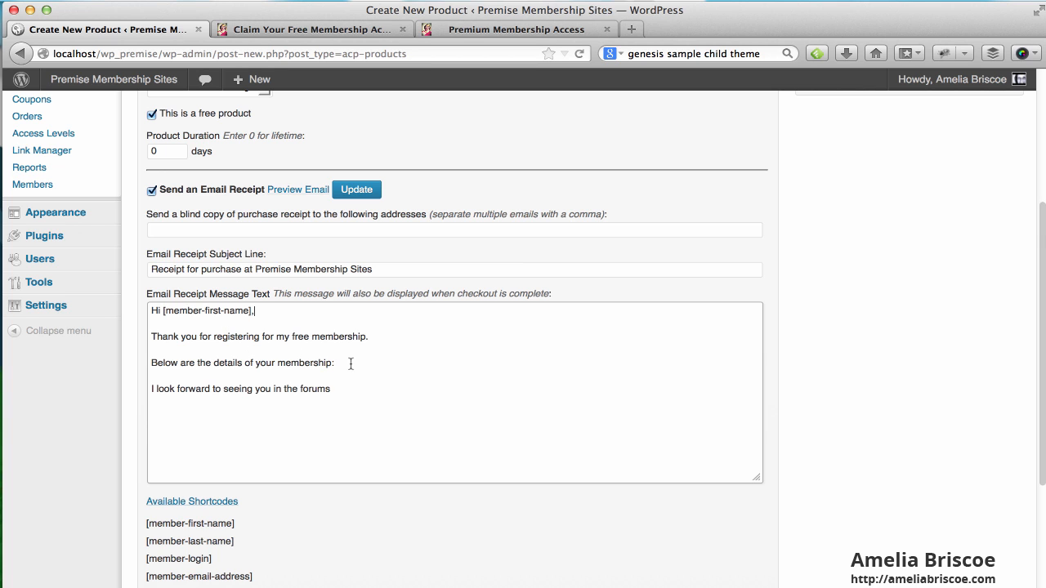
- Copy the shortcodes from [member-login] through [product-description] into the receipt message, below the membership details line with a blank line between
scroll(331, 546, down, 2)
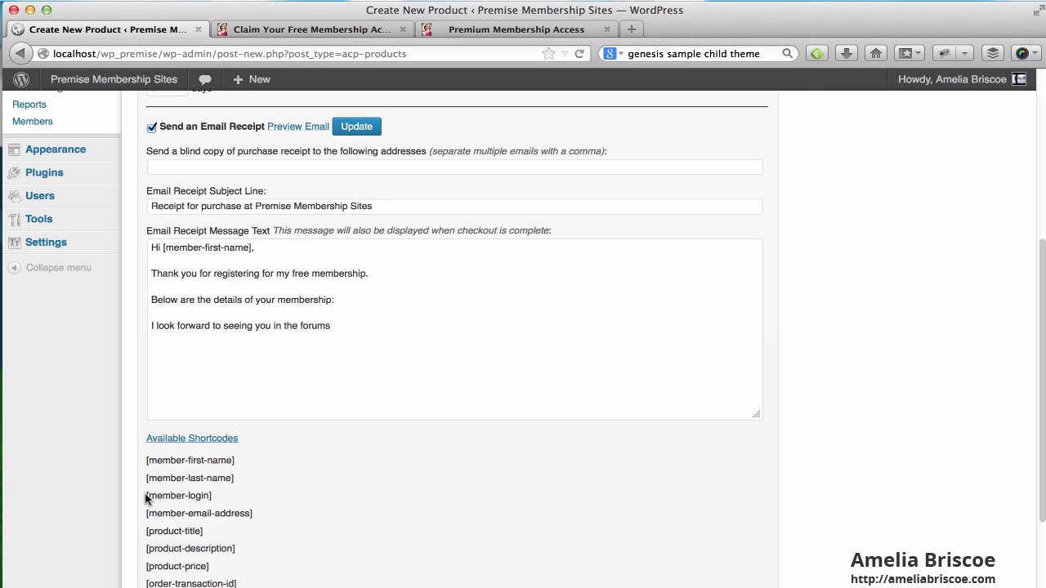
drag(146, 496, 242, 556)
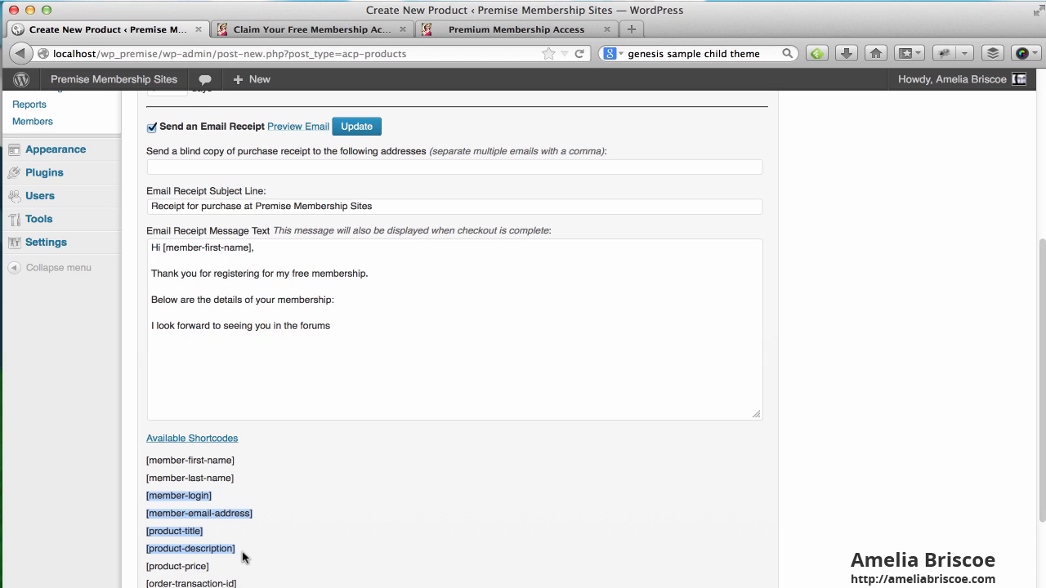
key(cmd+c)
click(372, 299)
key(Return)
key(Return)
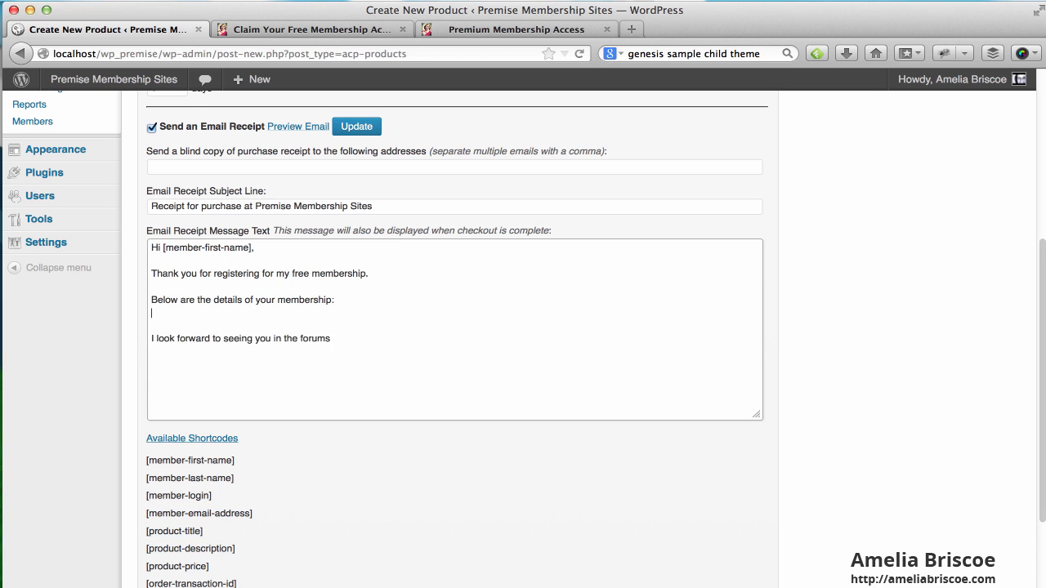
key(cmd+v)
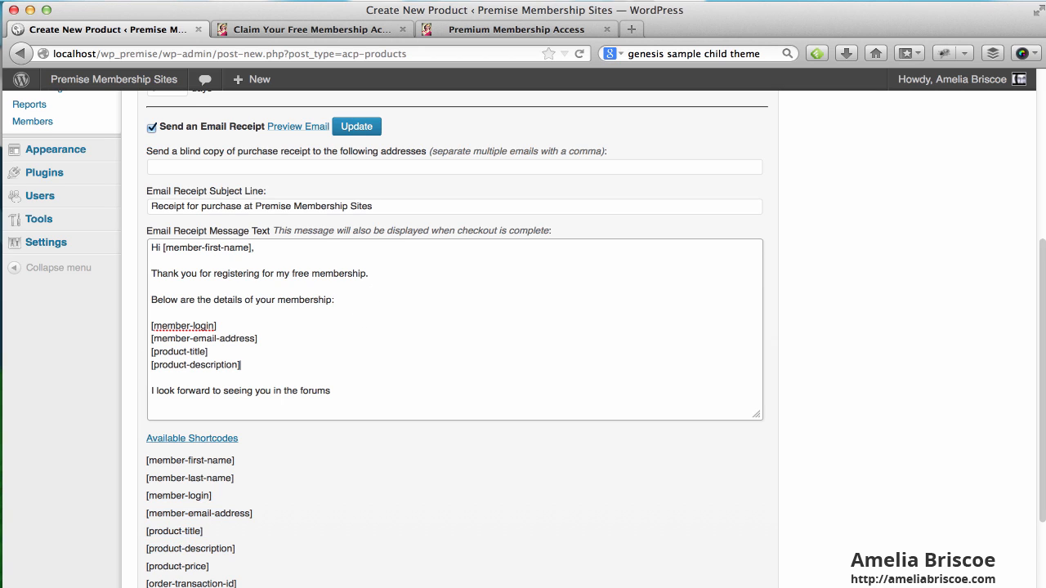
- Label the [member-login] line "Username:" and delete the [member-email-address] line from the receipt message
click(152, 325)
text(Username:)
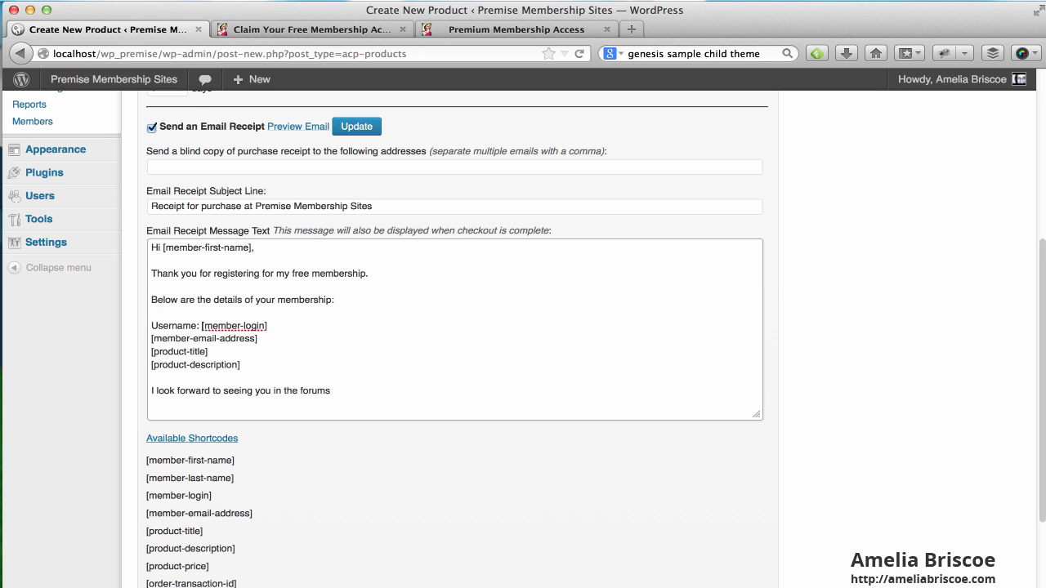
drag(262, 338, 150, 338)
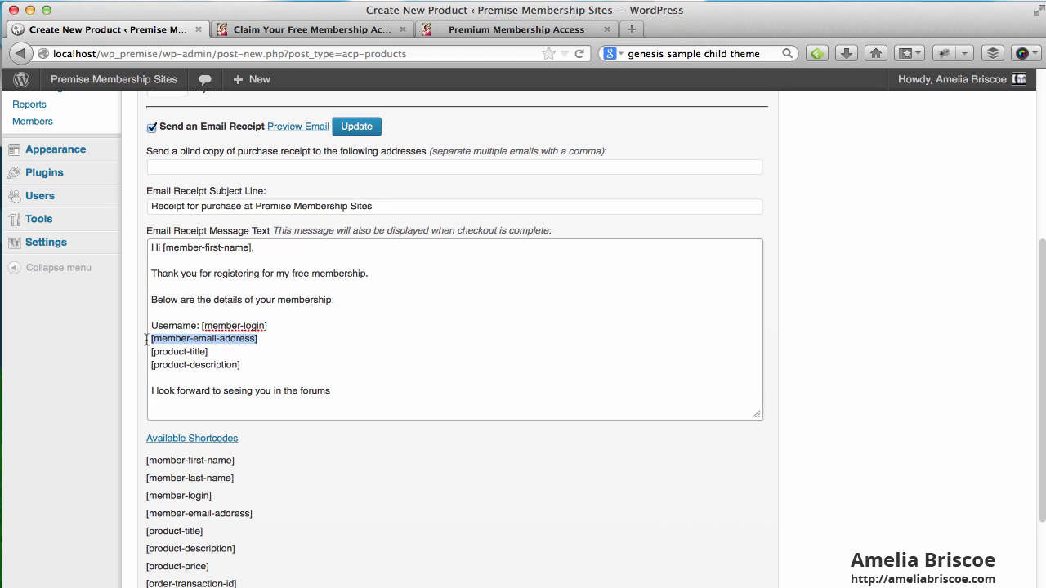
key(BackSpace)
key(BackSpace)
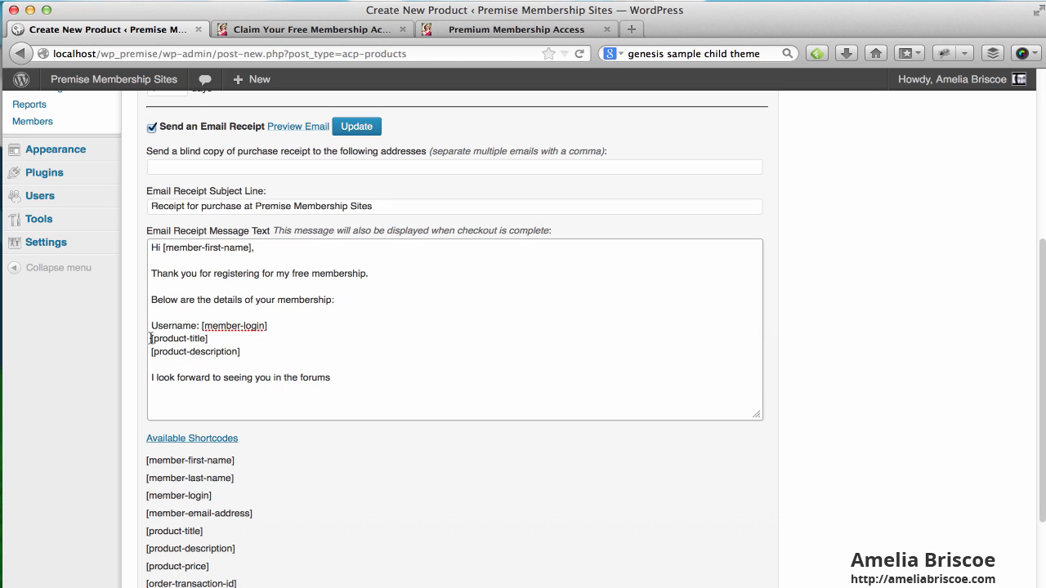
- Label the [product-title] line "Product:" and the [product-description] line "Description:" in the receipt message
text(Product)
key(BackSpace)
text(:)
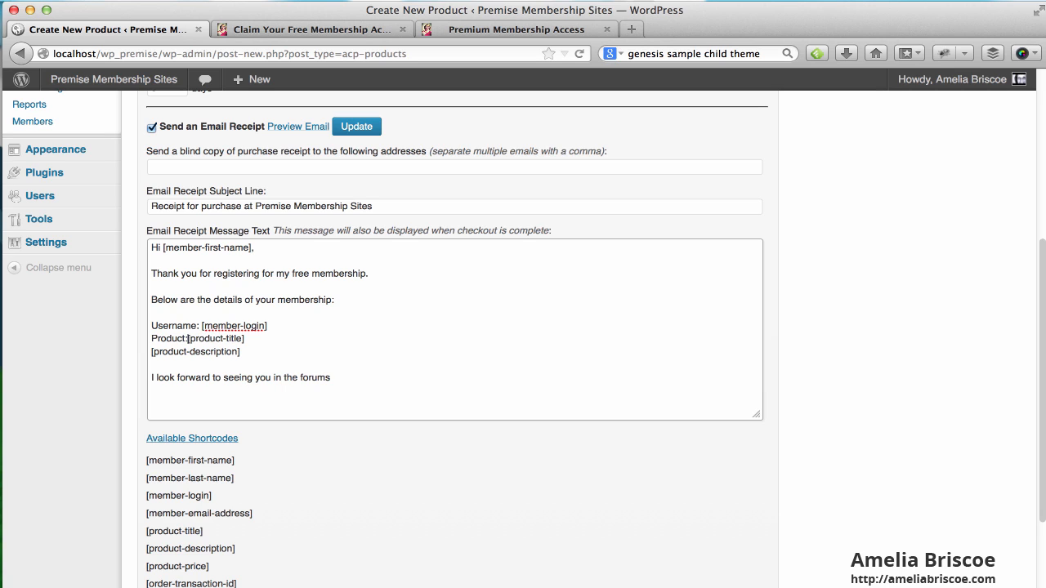
click(150, 353)
text(Descript)
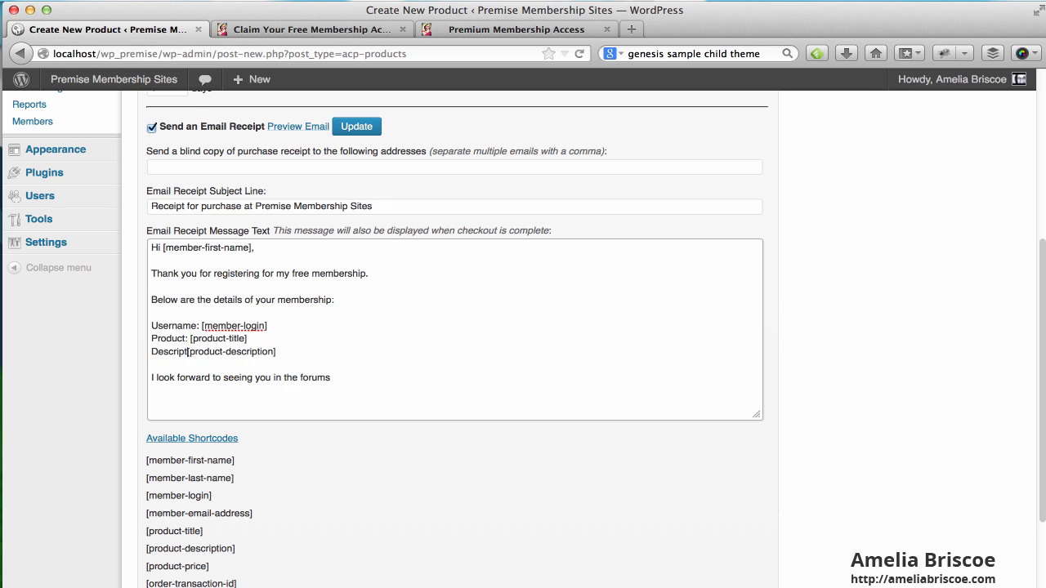
text(ion:)
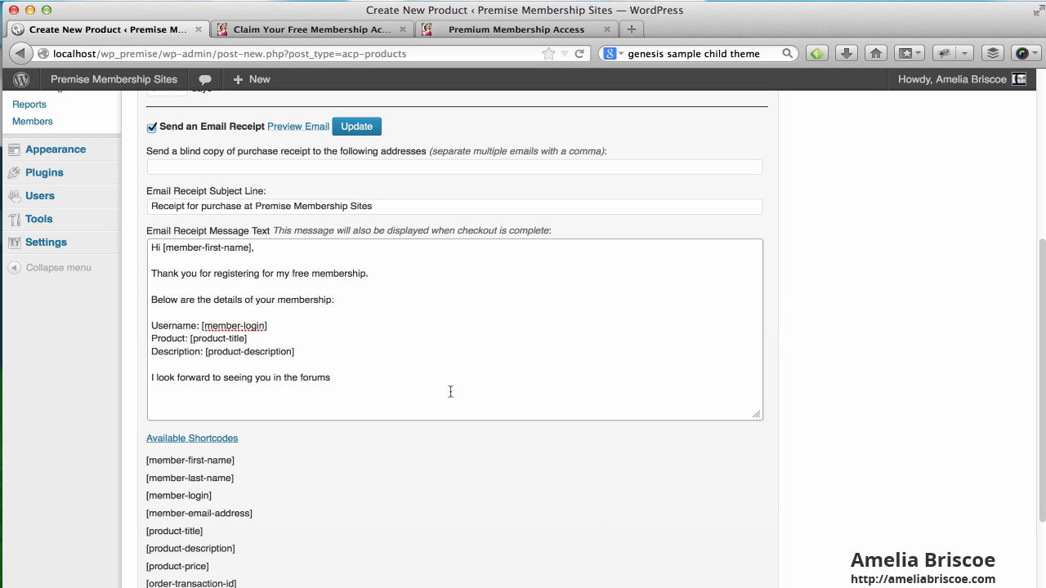
- Add the closing "Regards" below the forum line of the receipt message and collapse the list of available shortcodes
click(382, 377)
text(Regards)
scroll(381, 379, down, 1)
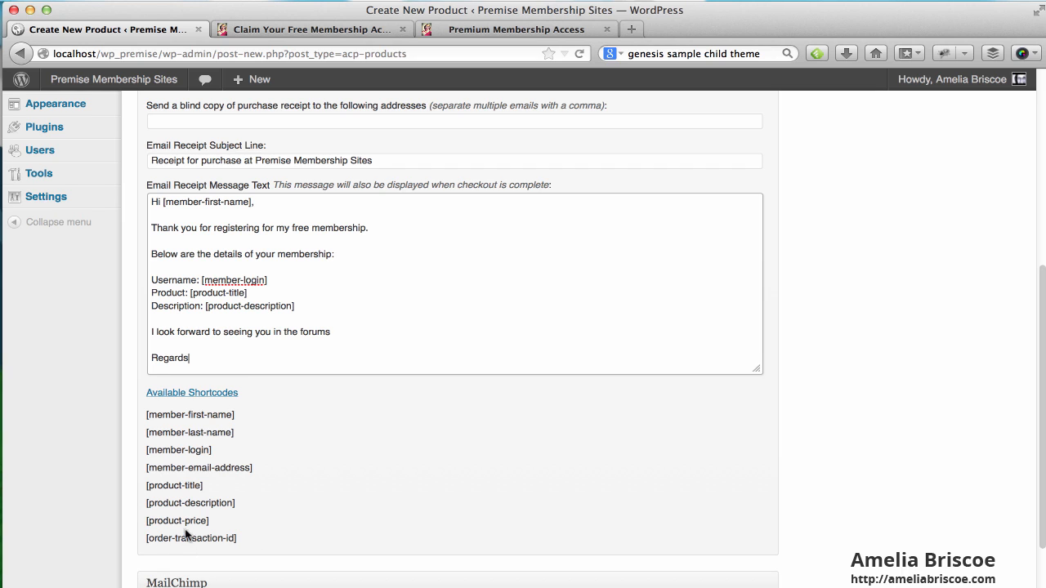
click(208, 392)
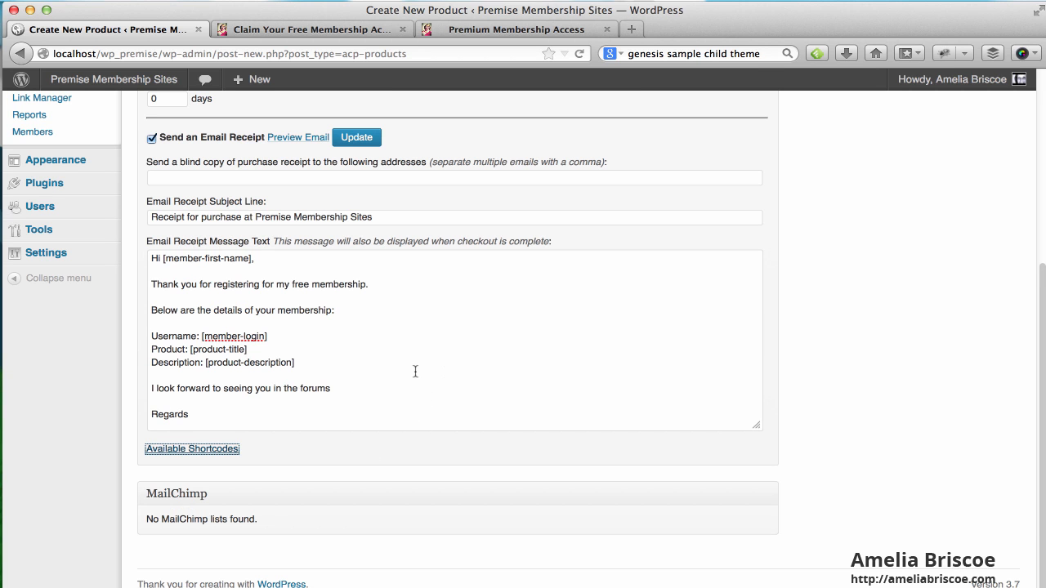
- Add a "Free Membership" access level to the product
scroll(955, 397, up, 5)
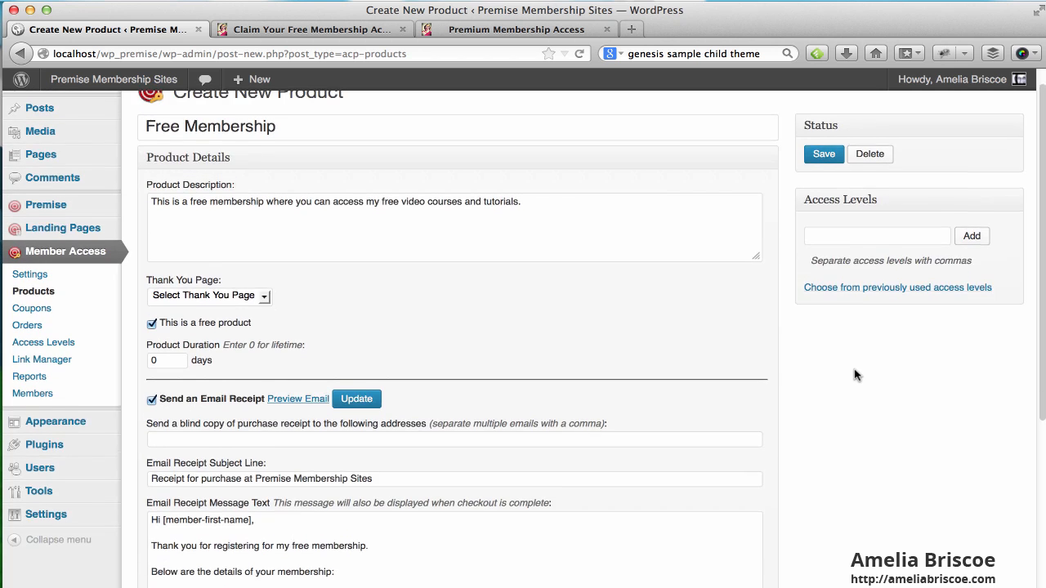
scroll(856, 375, up, 1)
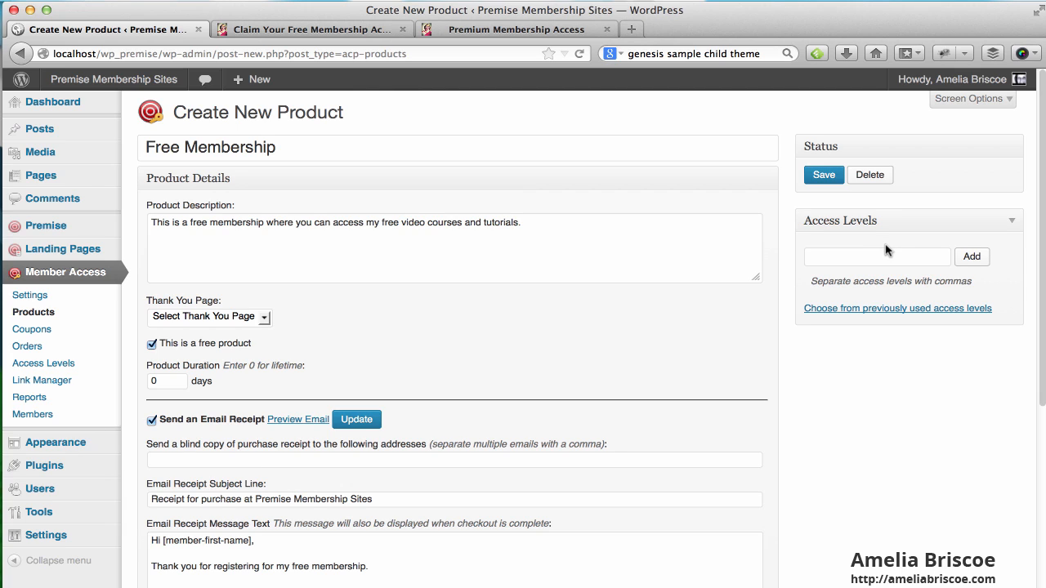
click(879, 255)
text(Free Membership)
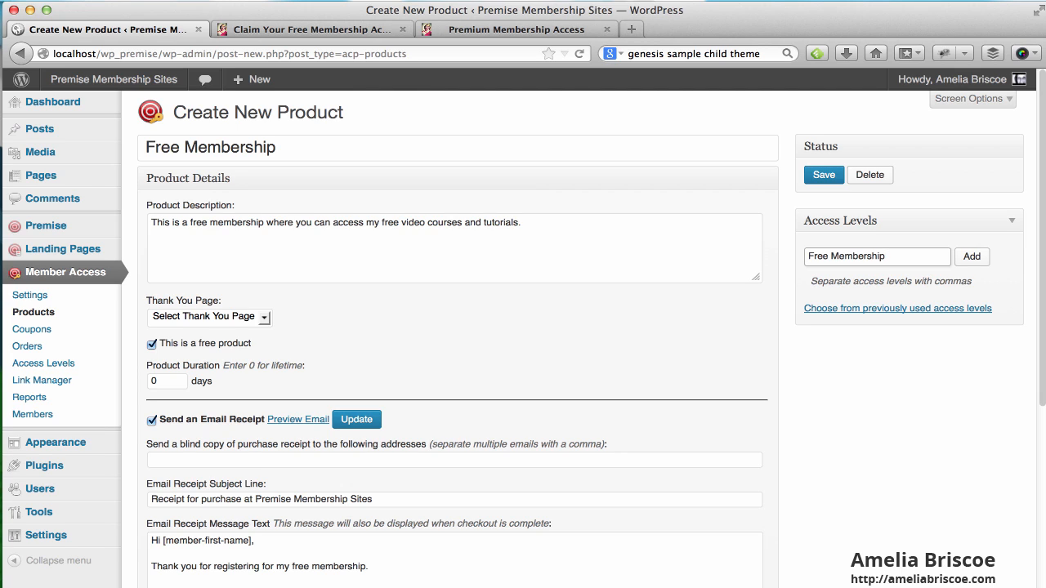
click(971, 257)
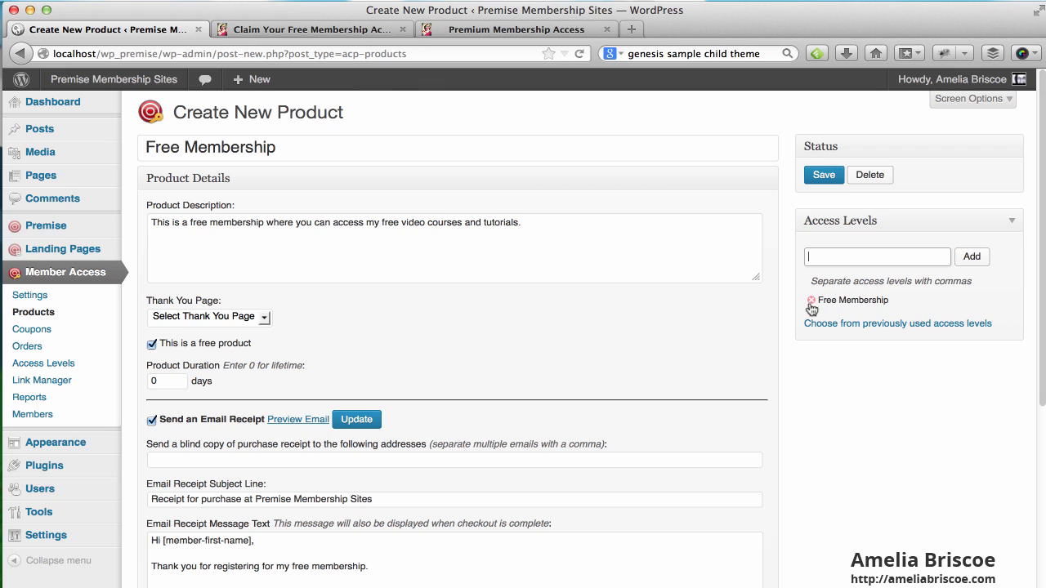
- Check the list of previously used access levels, hide it again, and save the product
click(921, 326)
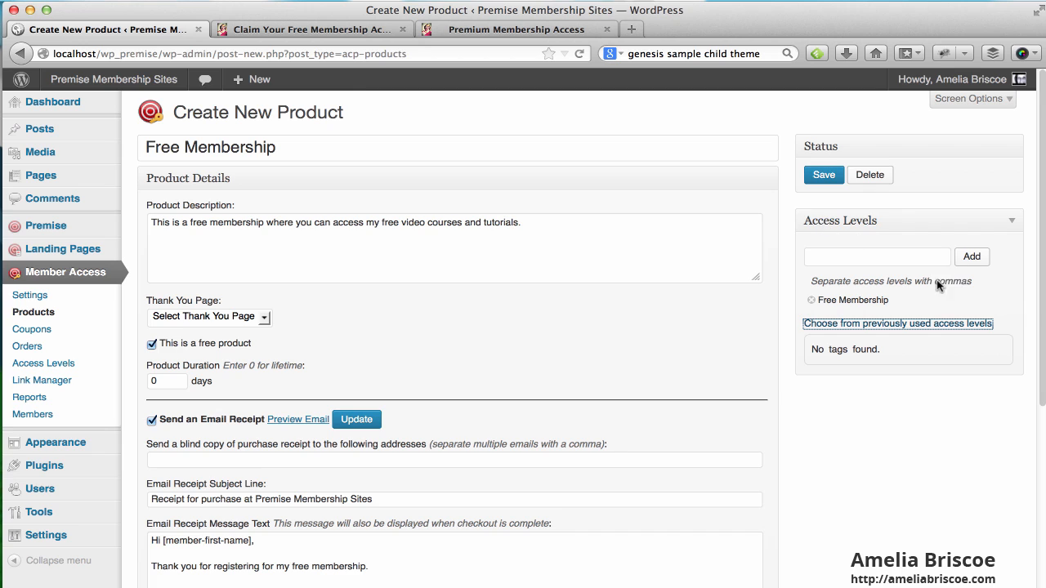
click(942, 325)
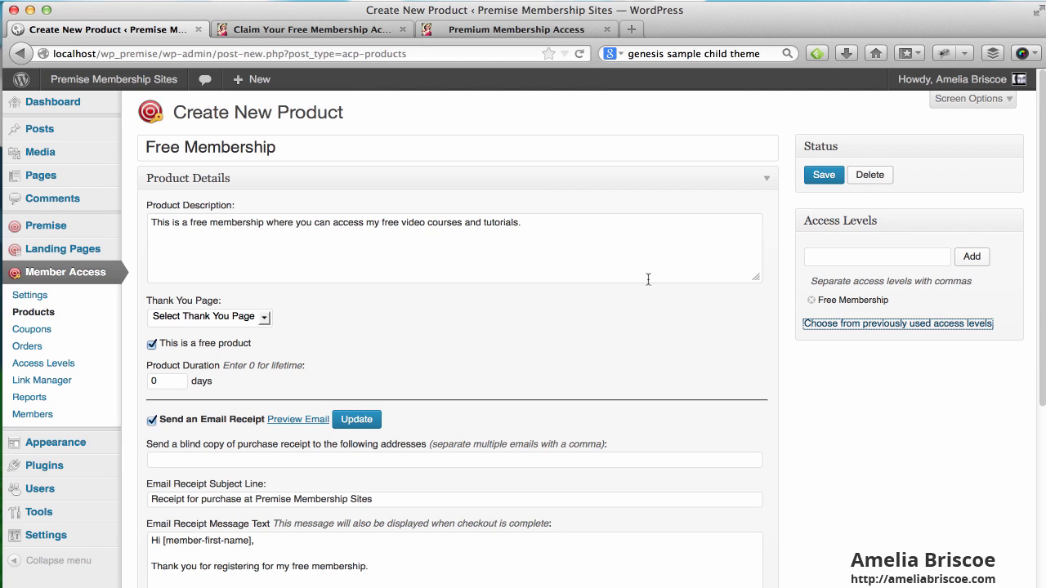
click(823, 176)
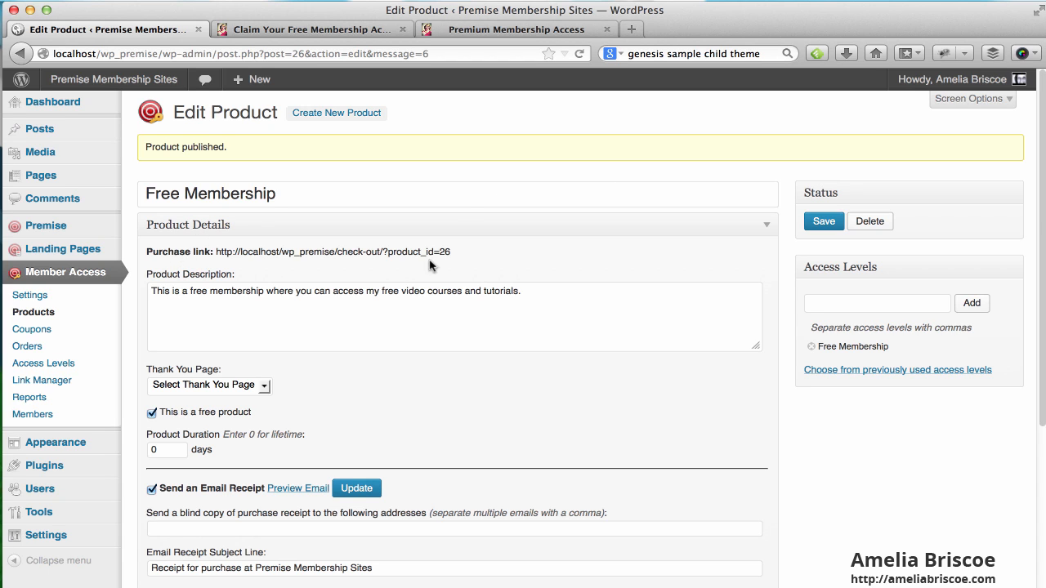
- Copy the product's purchase link and open it in Google Chrome
drag(457, 254, 215, 251)
key(super+c)
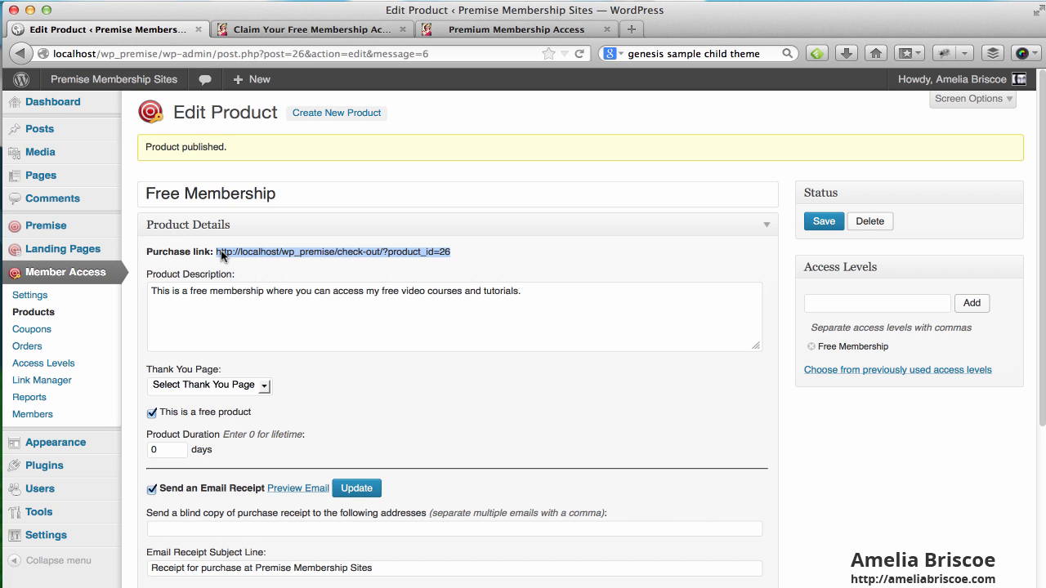
mouse_move(705, 582)
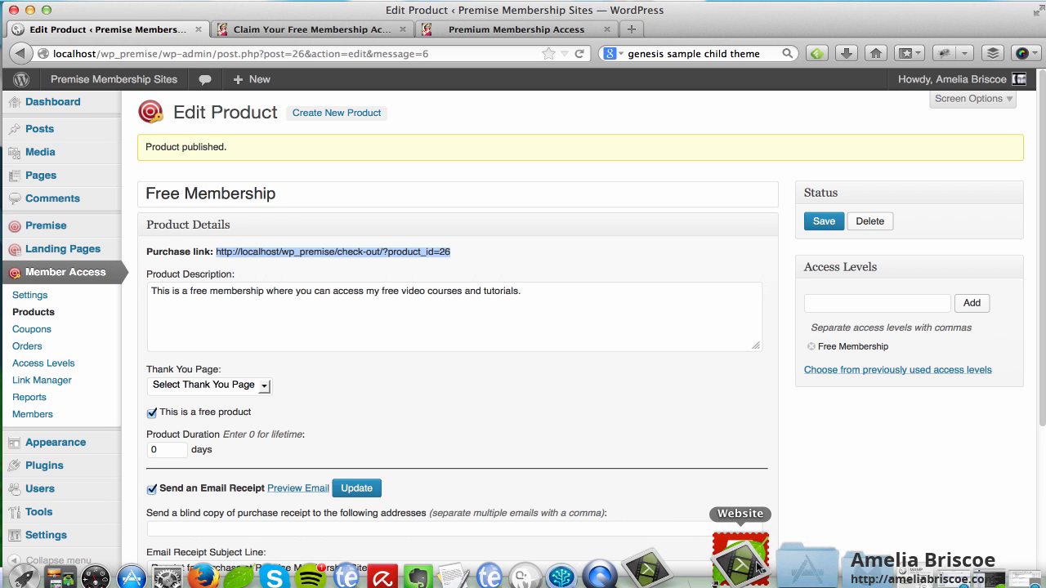
click(785, 566)
scroll(717, 418, down, 6)
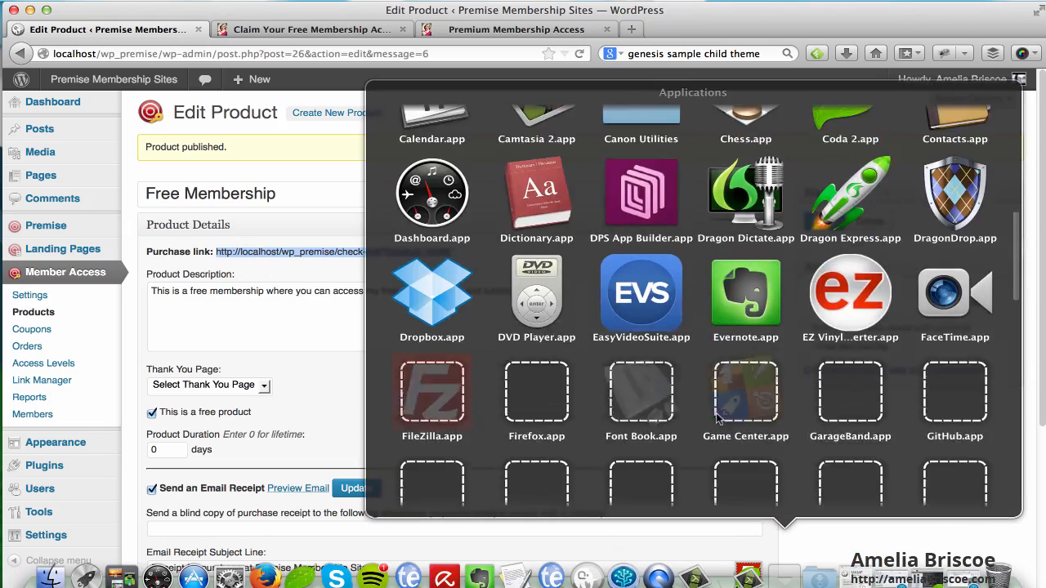
scroll(717, 419, down, 3)
click(459, 366)
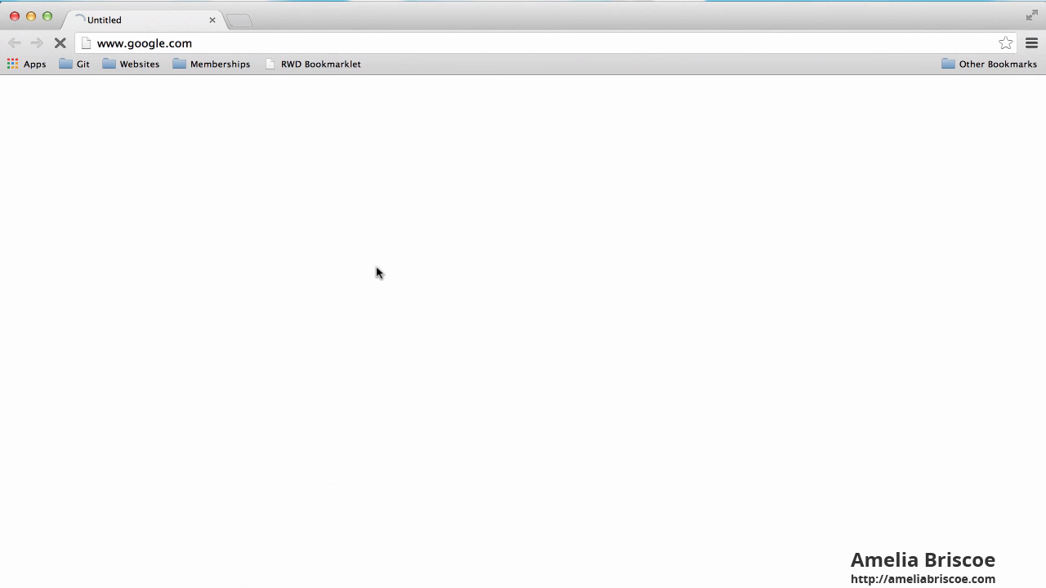
click(633, 39)
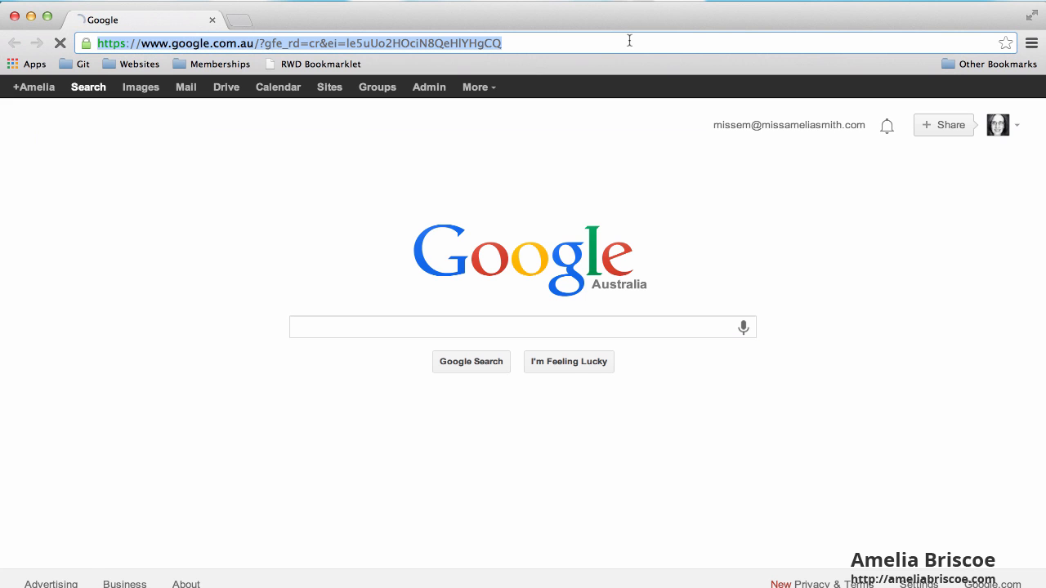
key(super+v)
key(Return)
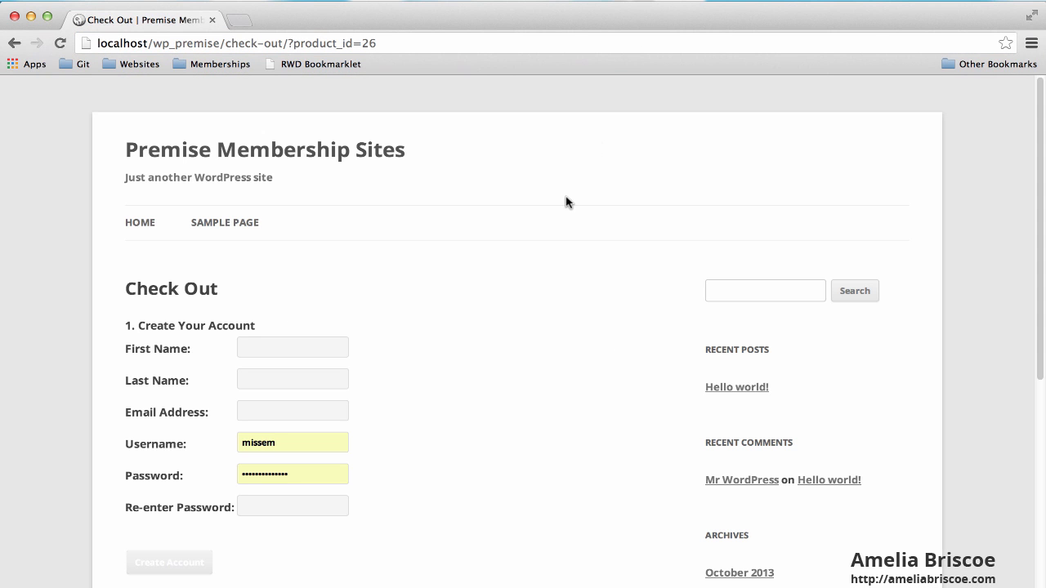
- Examine the account creation fields on the check-out page, from first name to re-entered password
click(289, 348)
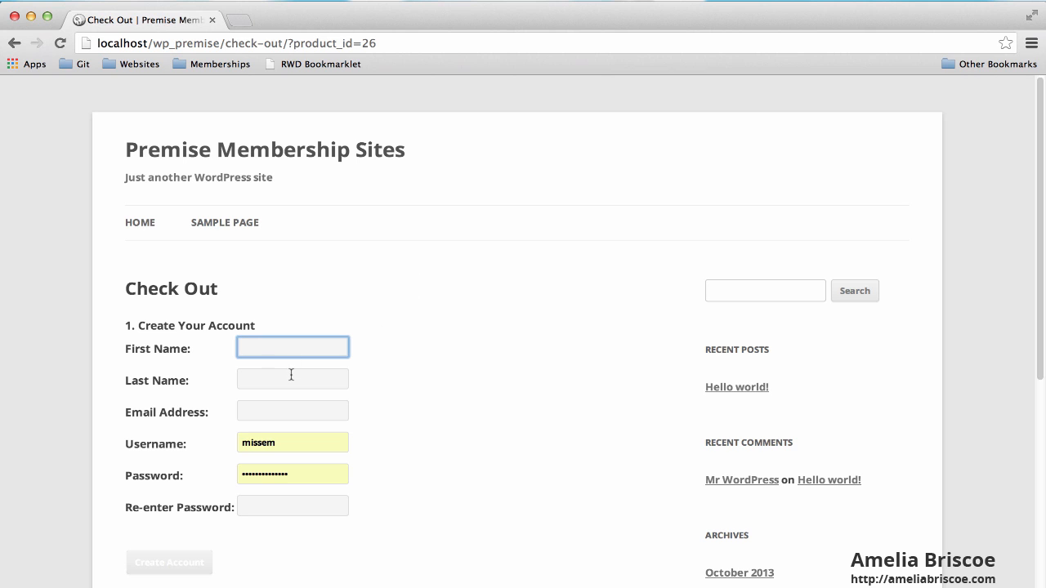
click(291, 376)
click(296, 412)
click(297, 442)
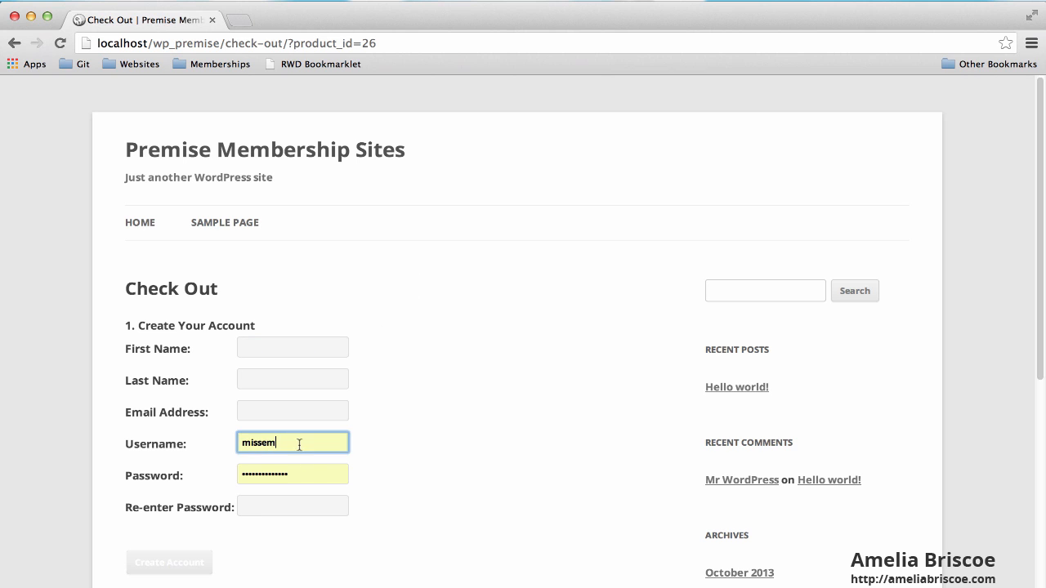
click(310, 468)
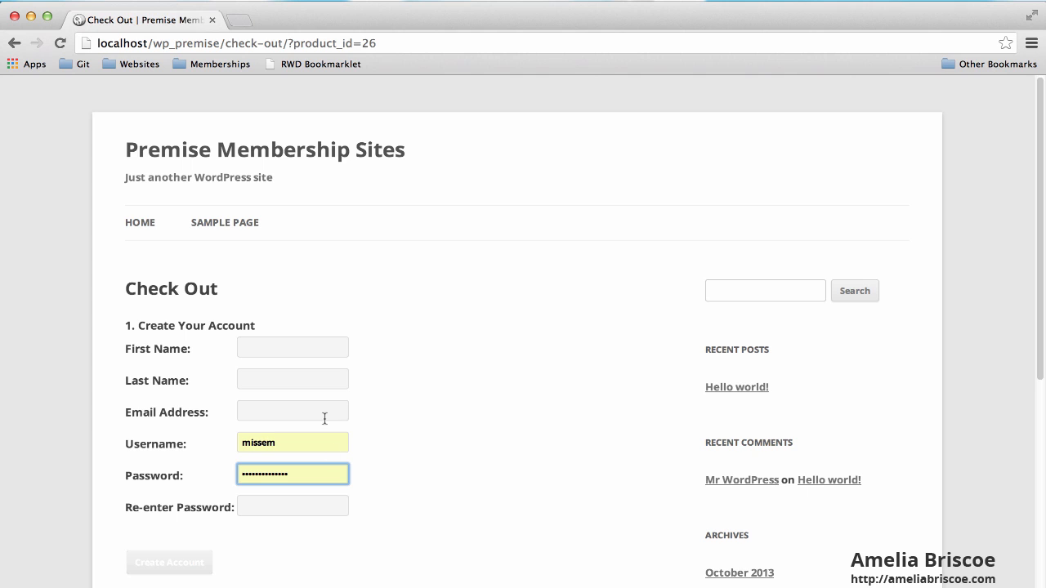
click(299, 507)
click(459, 494)
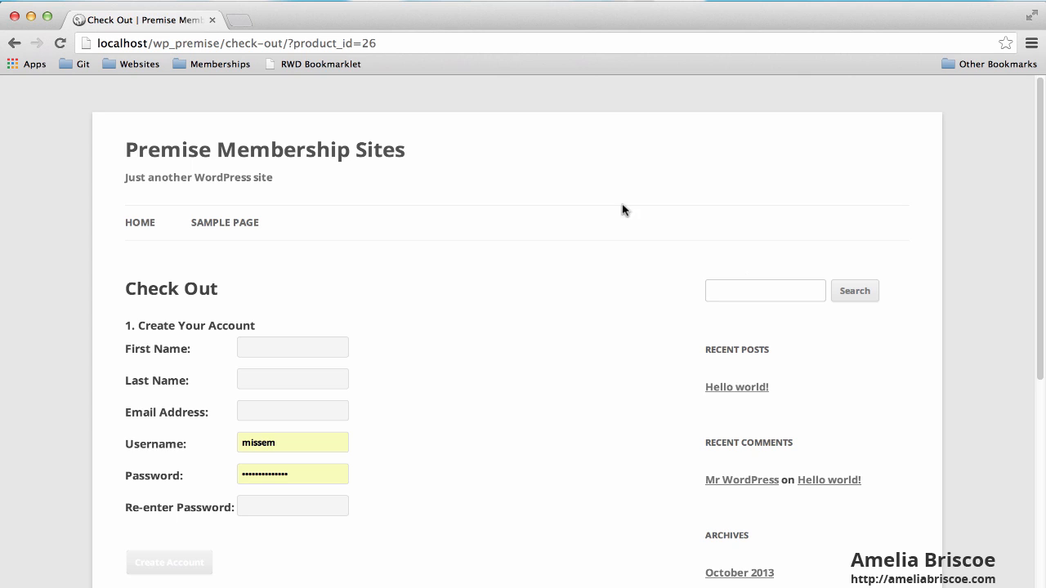
- Close the check-out page's browser window and switch back to the product editing page in Firefox
click(404, 42)
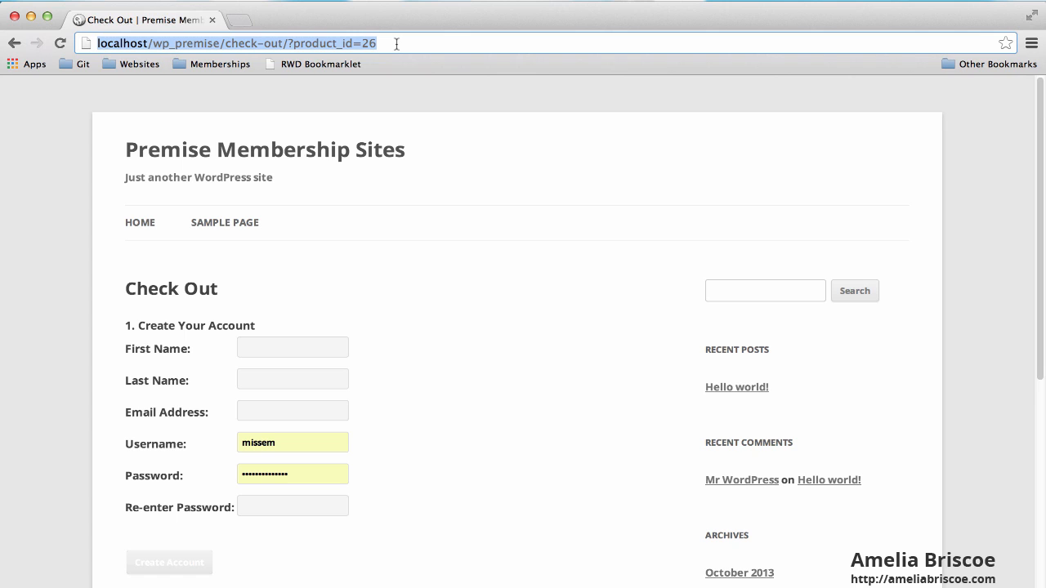
click(15, 15)
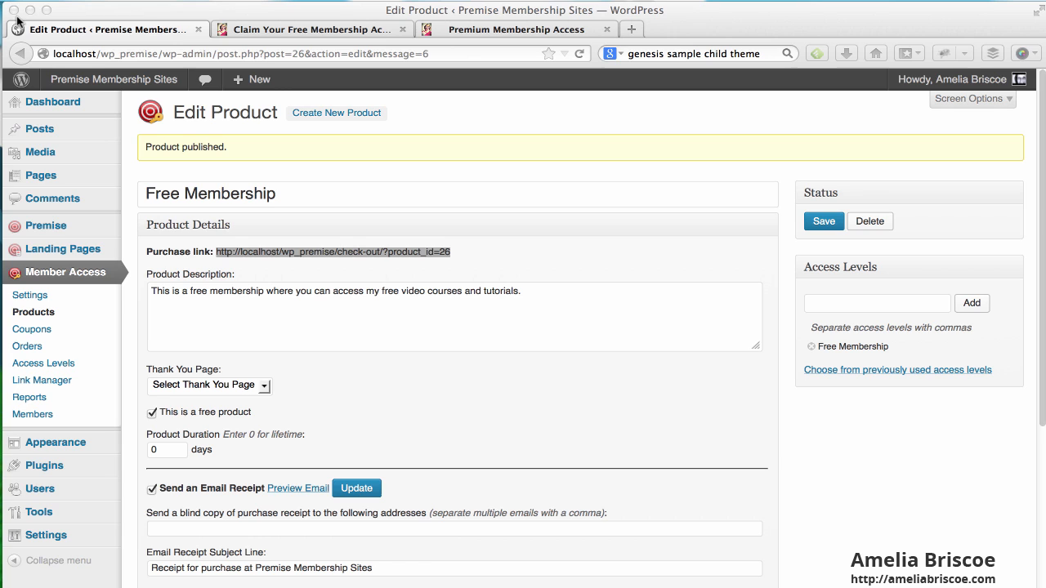
click(109, 14)
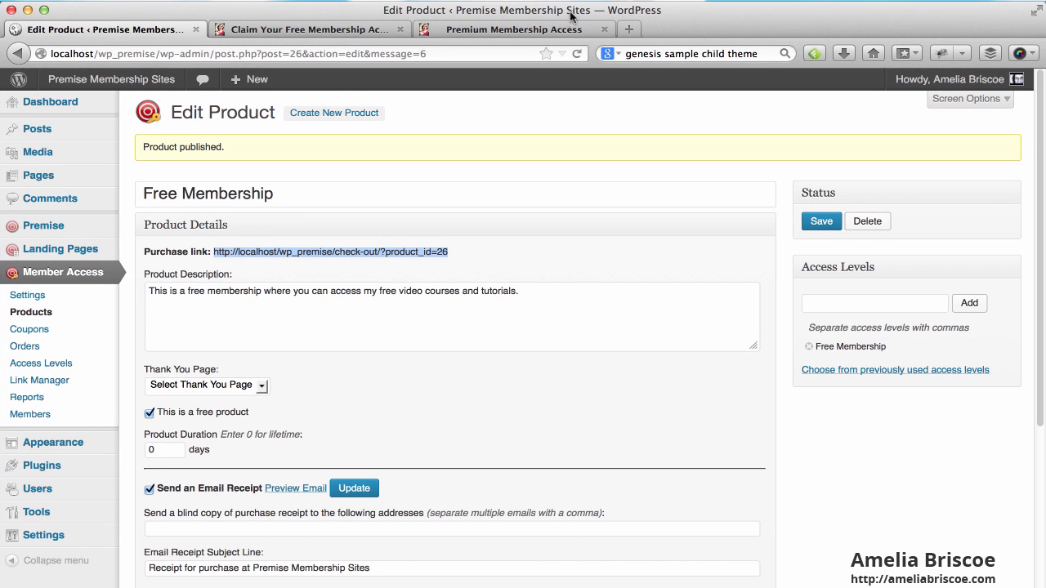